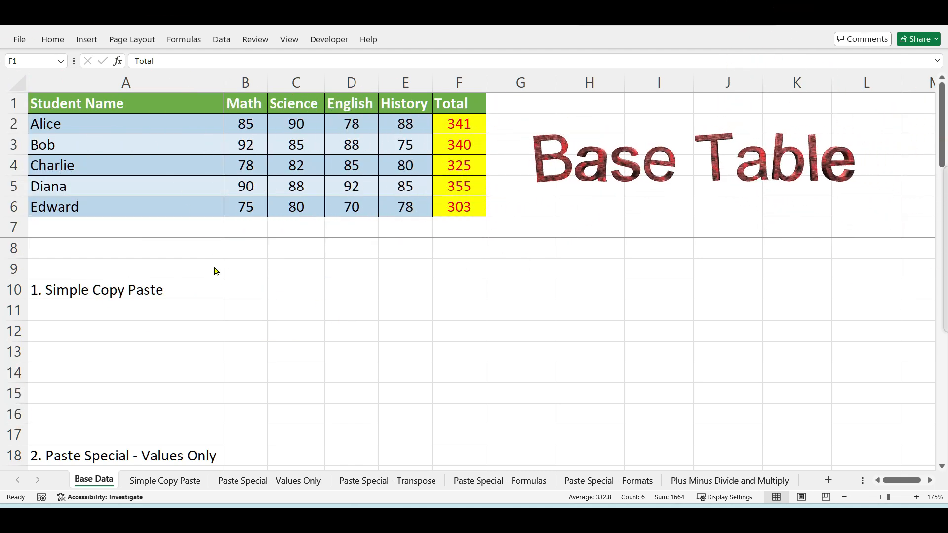
Examine the base table A1:F6 and the formulas behind the Total values in F2:F6.
{"action": "left_click", "coordinate": [97, 112]}
{"action": "left_click_drag", "start_coordinate": [97, 112], "coordinate": [459, 207]}
{"action": "left_click", "coordinate": [207, 182]}
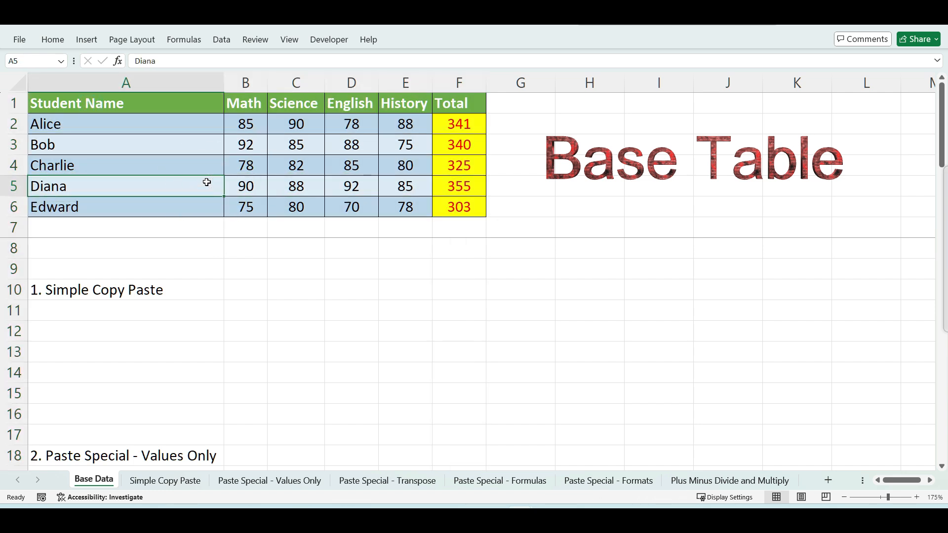
{"action": "double_click", "coordinate": [450, 122]}
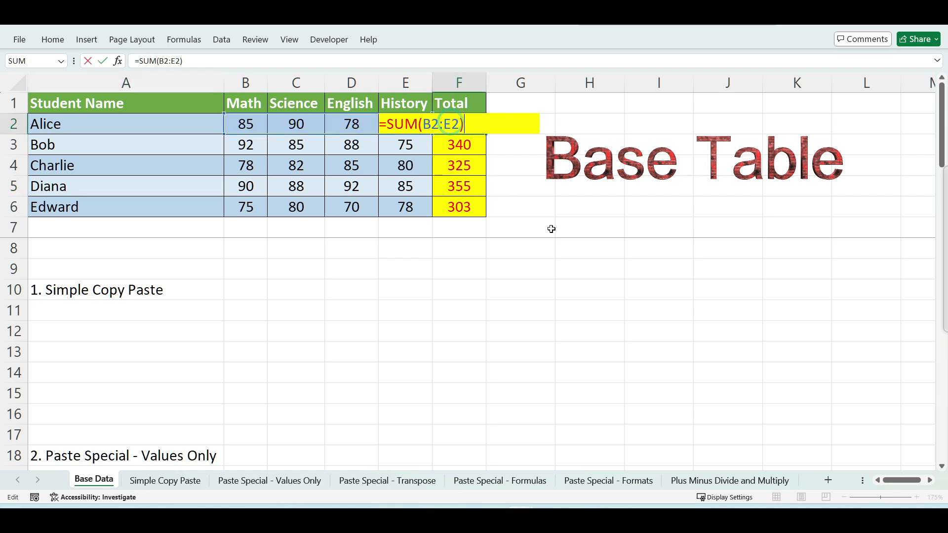
{"action": "left_click", "coordinate": [455, 151]}
{"action": "double_click", "coordinate": [470, 144]}
{"action": "double_click", "coordinate": [464, 164]}
{"action": "left_click", "coordinate": [463, 185]}
{"action": "double_click", "coordinate": [463, 186]}
{"action": "left_click", "coordinate": [466, 206]}
{"action": "double_click", "coordinate": [465, 207]}
{"action": "key", "text": "Escape"}
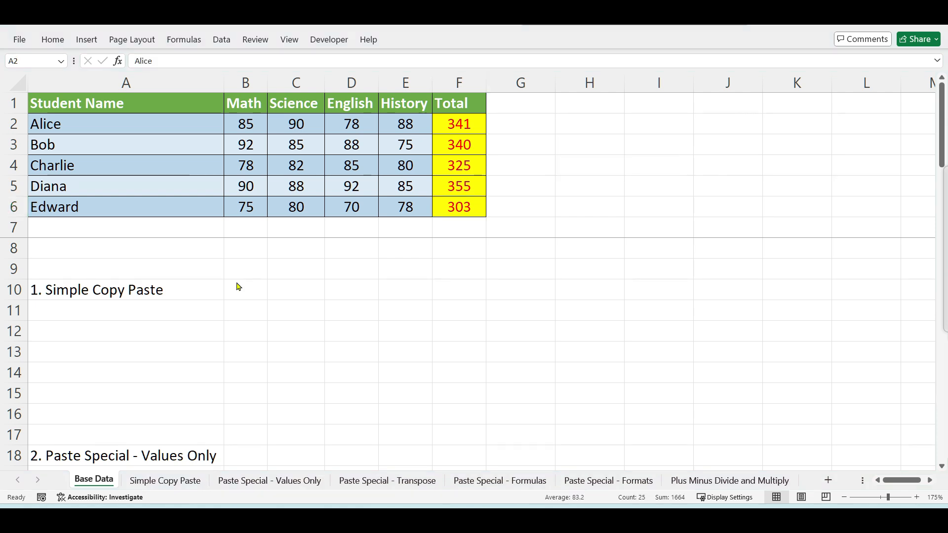
Copy the base table A1:F6 and paste it with values, formulas and formatting at A11 under "1. Simple Copy Paste".
{"action": "left_click", "coordinate": [56, 104]}
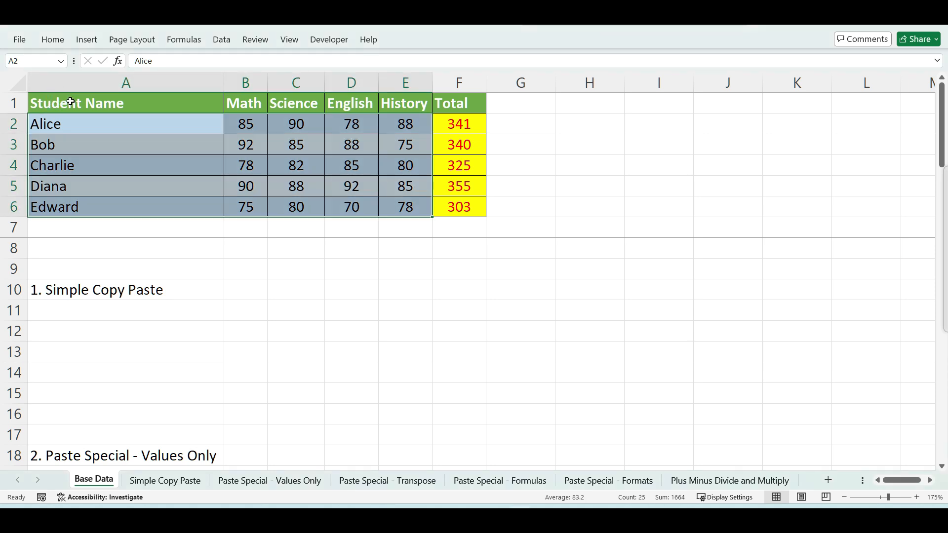
{"action": "left_click", "coordinate": [108, 170]}
{"action": "left_click_drag", "start_coordinate": [75, 103], "coordinate": [458, 207]}
{"action": "key", "text": "ctrl+c"}
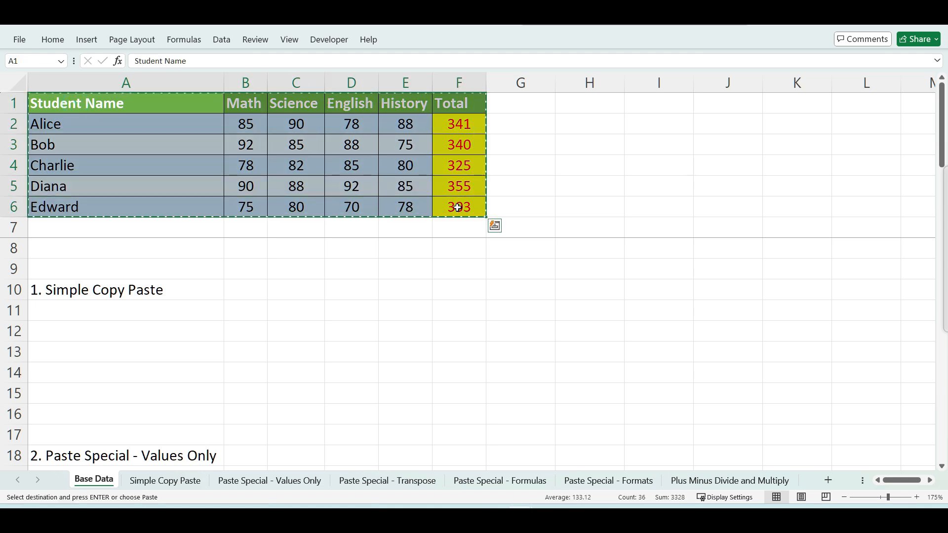
{"action": "left_click", "coordinate": [47, 306]}
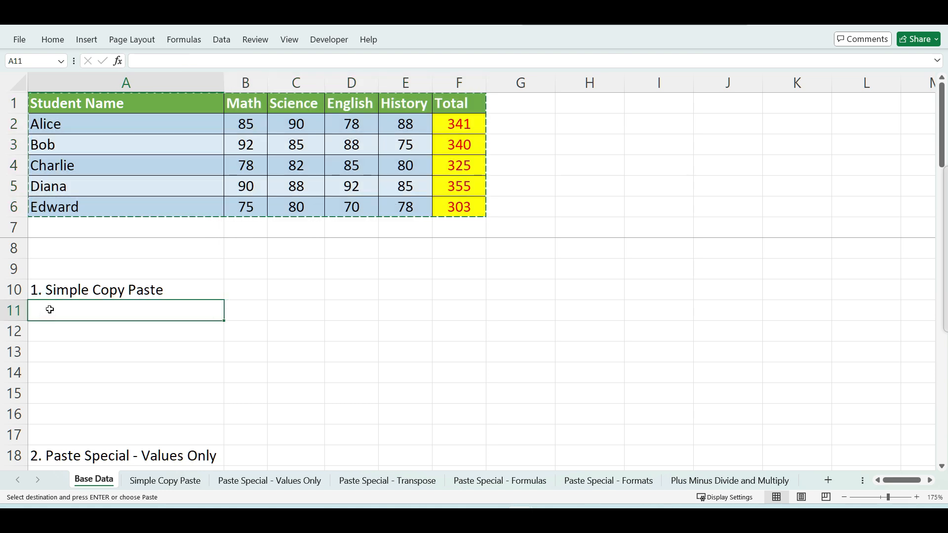
{"action": "right_click", "coordinate": [50, 310]}
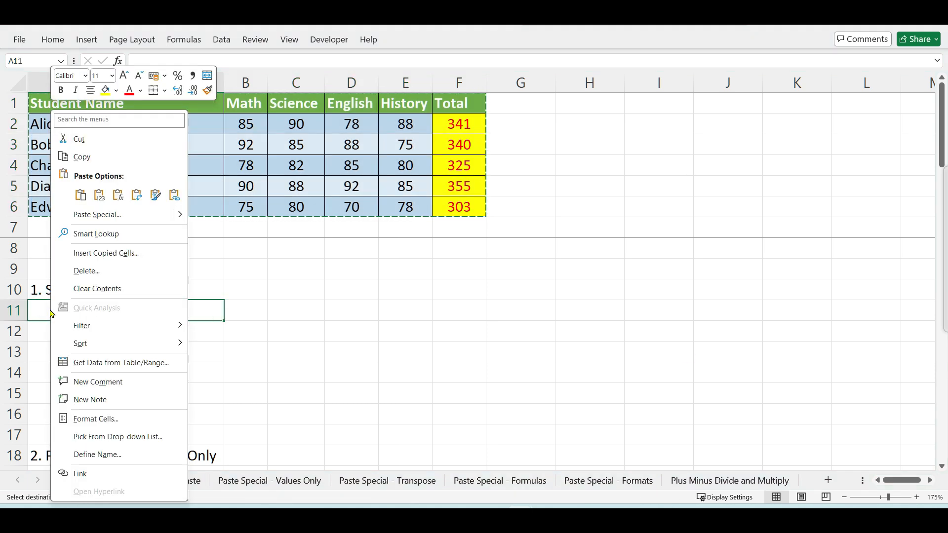
{"action": "left_click", "coordinate": [79, 196]}
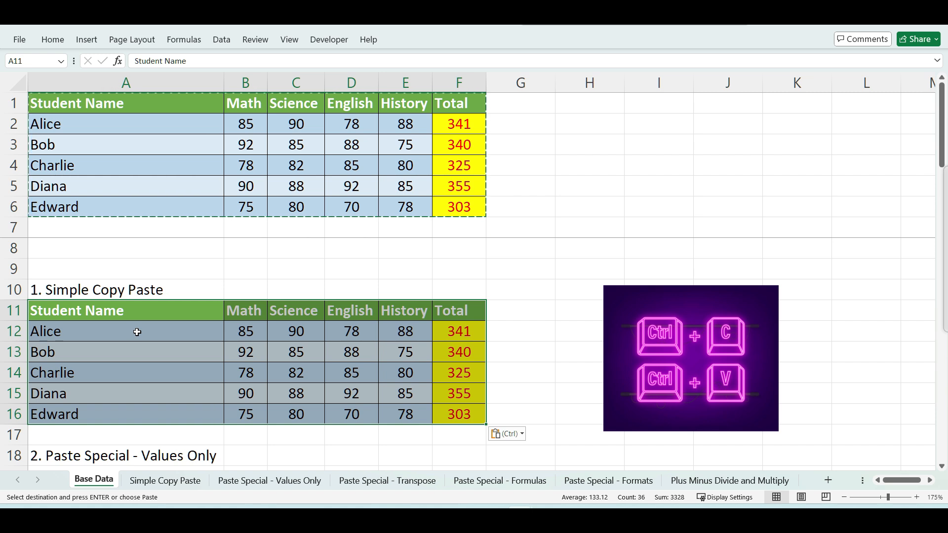
{"action": "double_click", "coordinate": [455, 337]}
{"action": "left_click", "coordinate": [336, 335]}
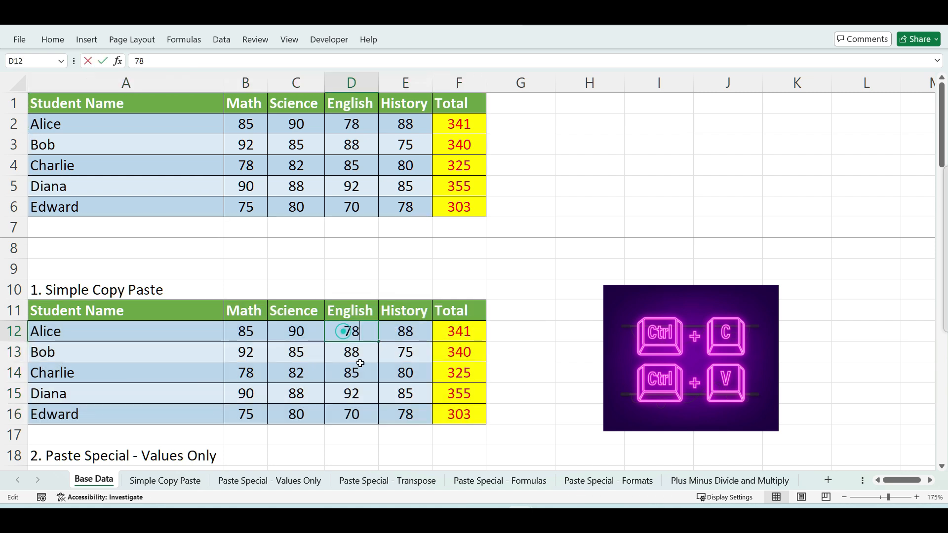
Copy the base table A1:F6 and paste only its values at A19 under "2. Paste Special - Values Only".
{"action": "scroll", "coordinate": [360, 363], "scroll_direction": "down", "scroll_amount": 3}
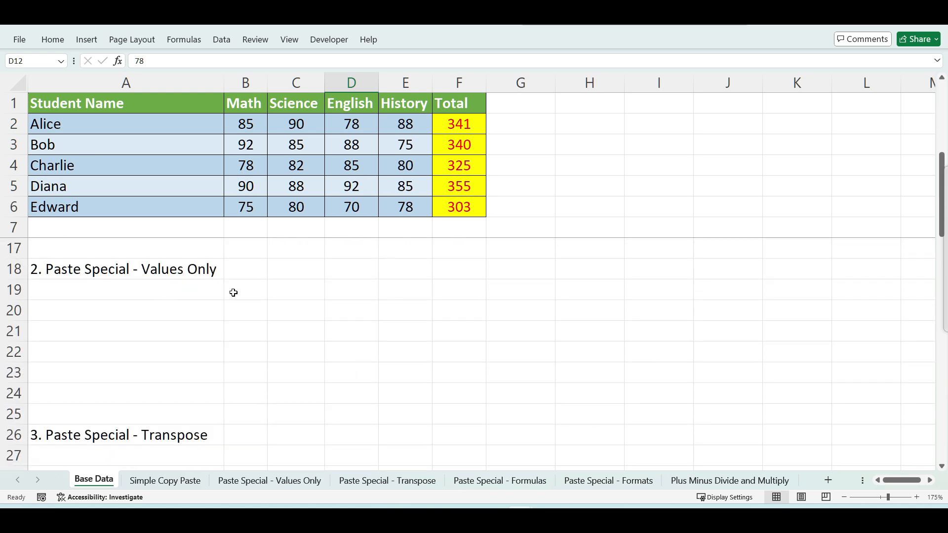
{"action": "left_click_drag", "start_coordinate": [244, 163], "coordinate": [425, 201]}
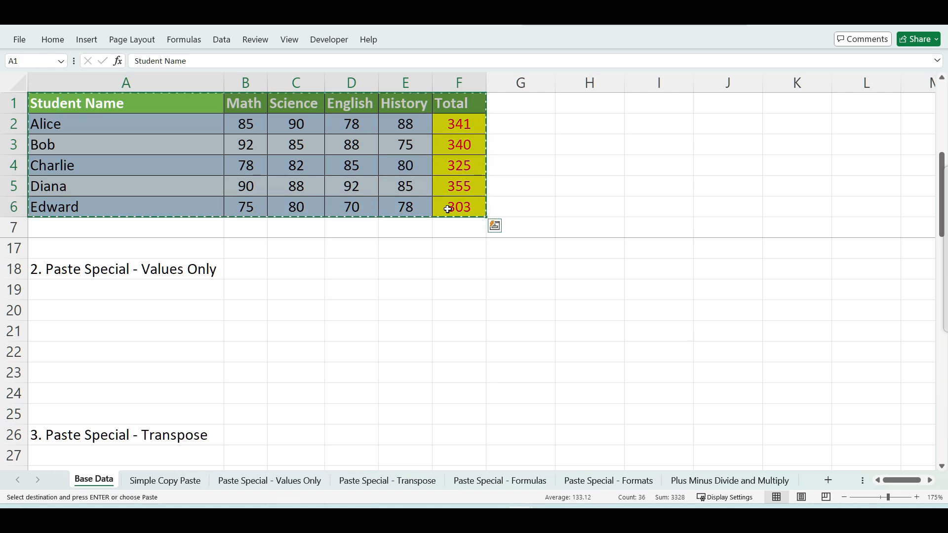
{"action": "left_click", "coordinate": [76, 289]}
{"action": "right_click", "coordinate": [79, 292]}
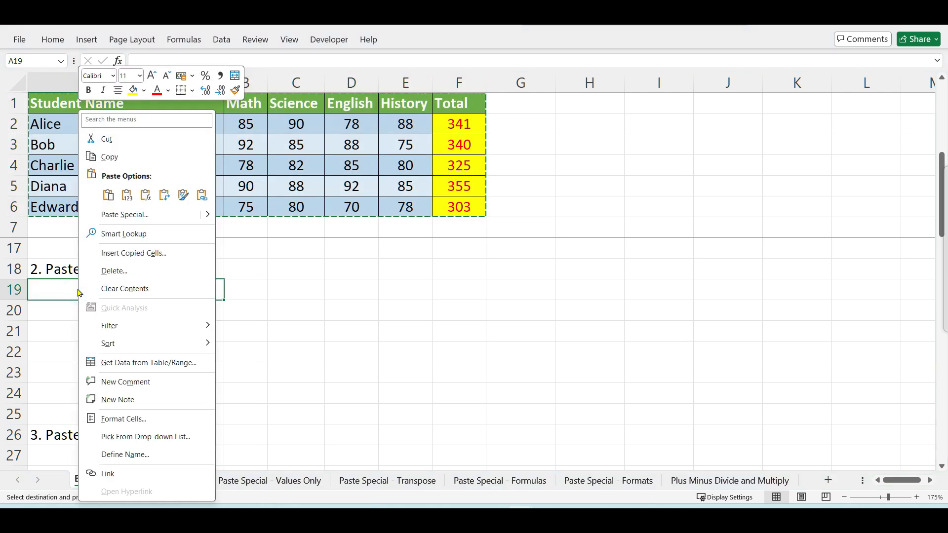
{"action": "left_click", "coordinate": [127, 195]}
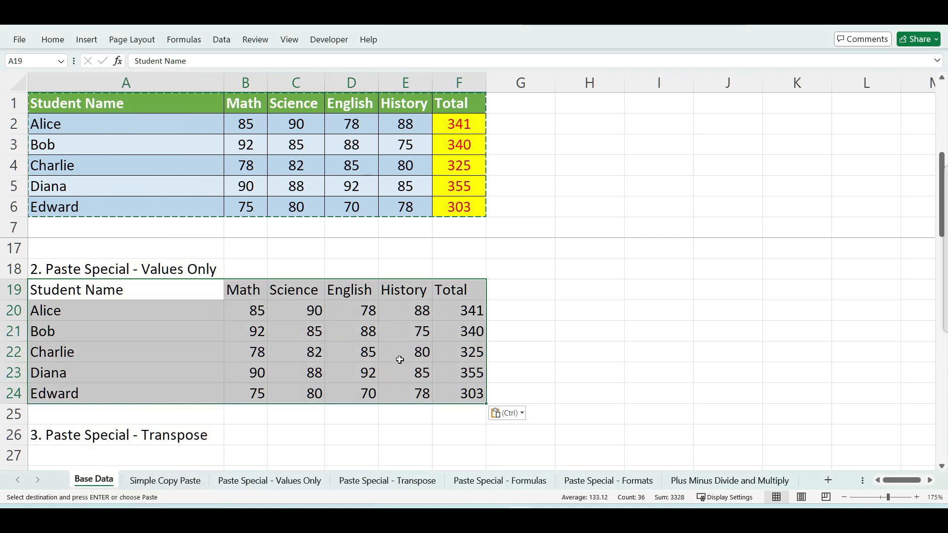
{"action": "left_click", "coordinate": [452, 306]}
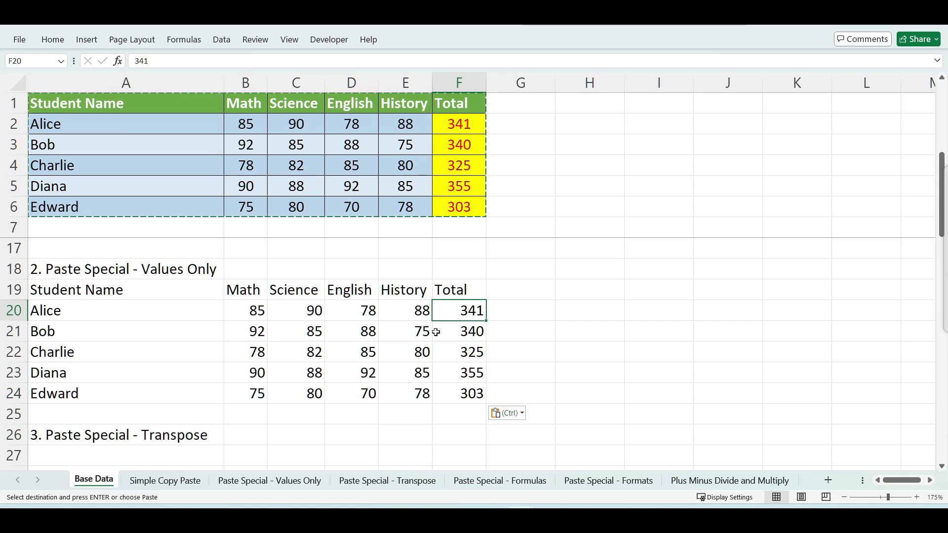
Repeat the paste of the copied table at A19 through the Paste Special dialog with the Values option.
{"action": "left_click", "coordinate": [77, 296]}
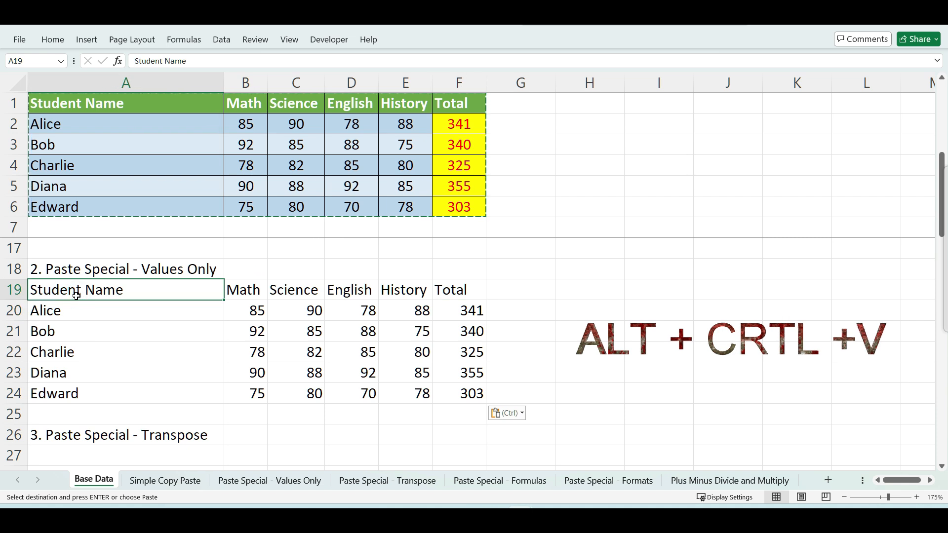
{"action": "key", "text": "ctrl+alt+v"}
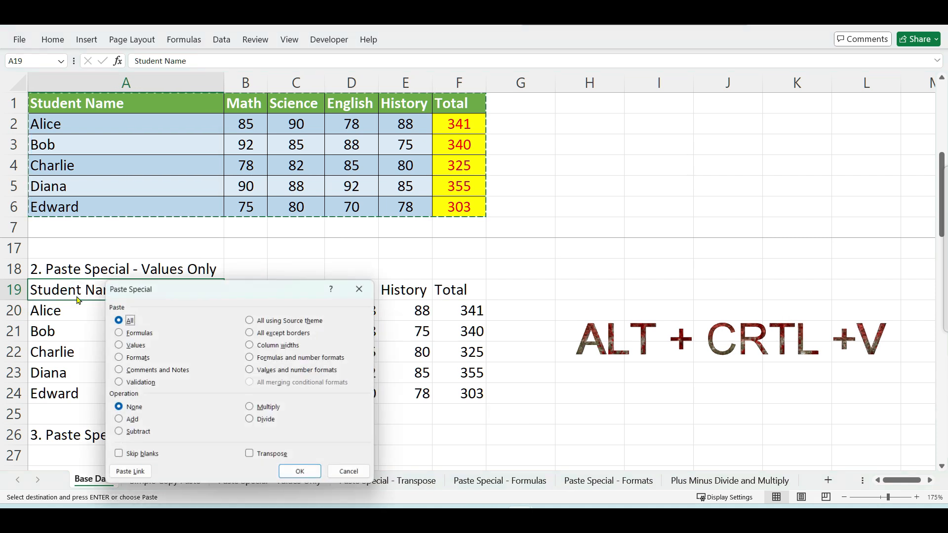
{"action": "left_click", "coordinate": [124, 345]}
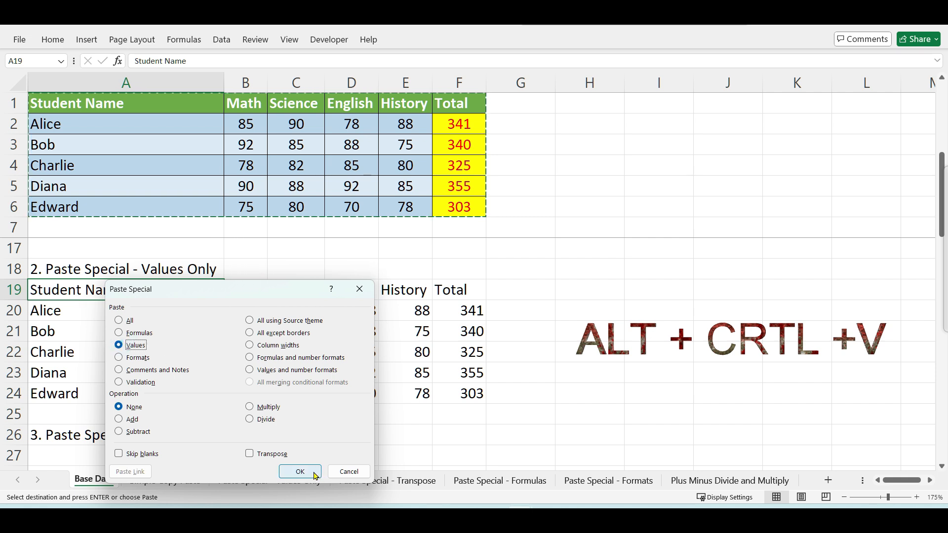
{"action": "left_click", "coordinate": [300, 472]}
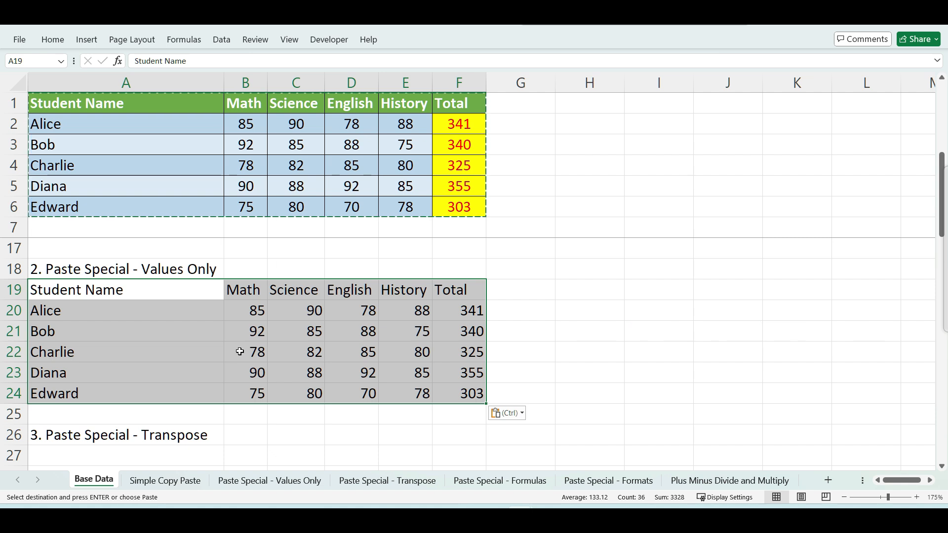
{"action": "key", "text": "ctrl+alt+v"}
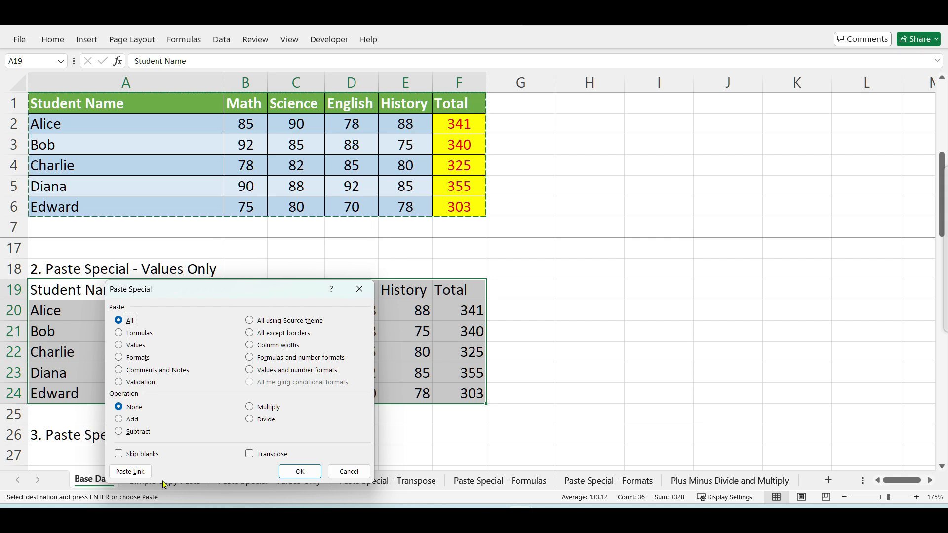
{"action": "left_click", "coordinate": [347, 471]}
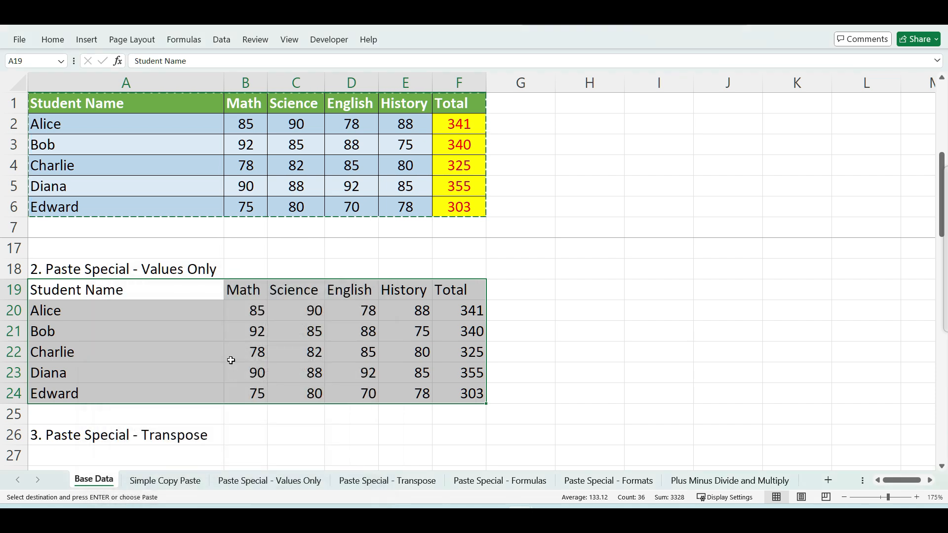
Paste the copied base table transposed at A27 under "3. Paste Special - Transpose".
{"action": "scroll", "coordinate": [230, 360], "scroll_direction": "down", "scroll_amount": 1}
{"action": "scroll", "coordinate": [231, 360], "scroll_direction": "down", "scroll_amount": 2}
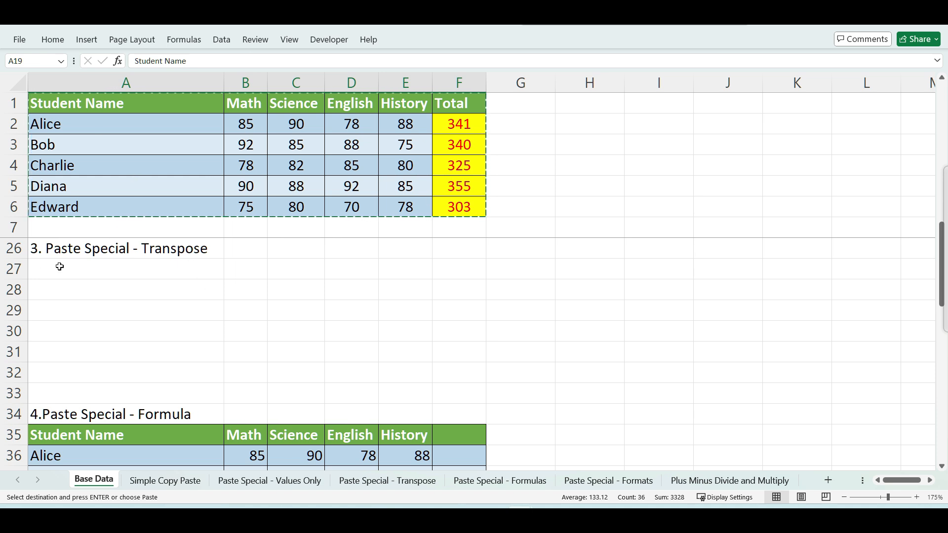
{"action": "left_click", "coordinate": [59, 267]}
{"action": "right_click", "coordinate": [60, 266]}
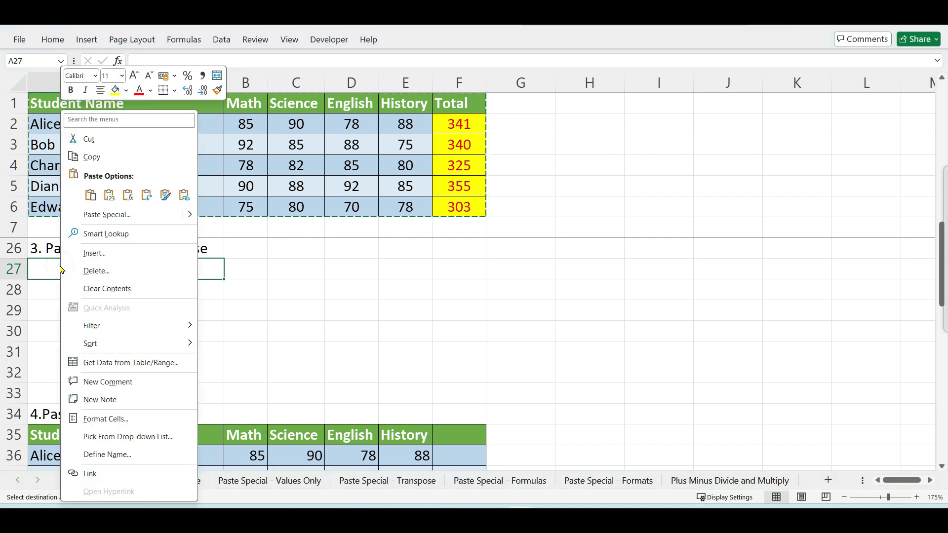
{"action": "left_click", "coordinate": [147, 197]}
{"action": "left_click", "coordinate": [147, 198]}
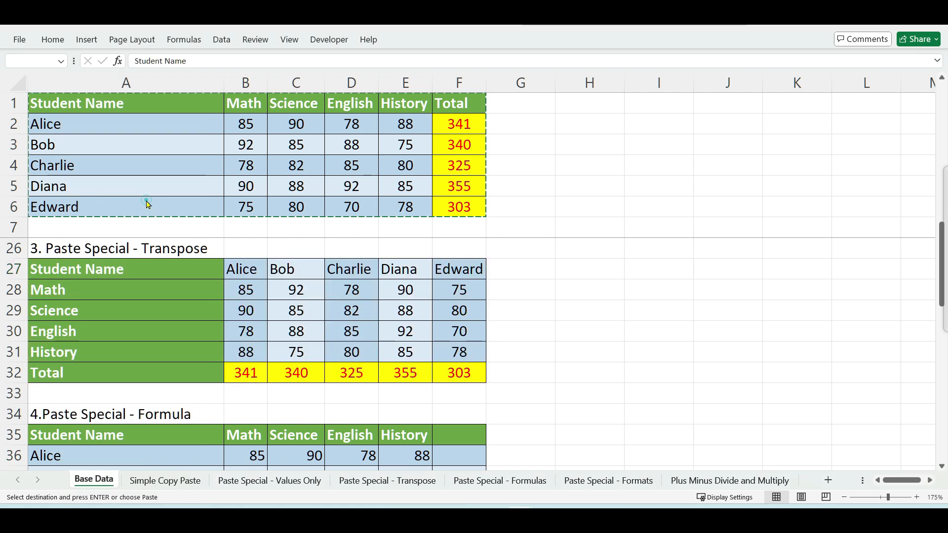
Check the formulas in the Total row of the transposed table, cells B32 to F32.
{"action": "left_click", "coordinate": [86, 269]}
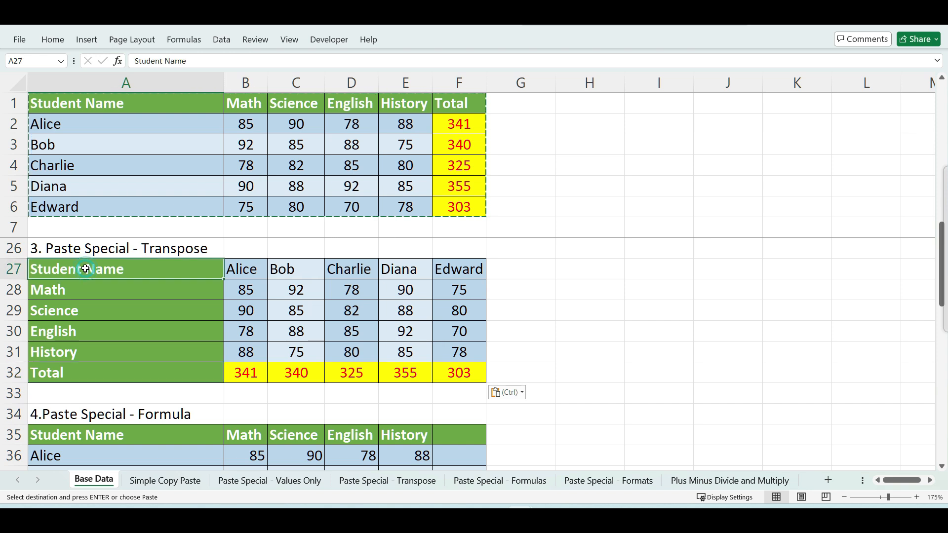
{"action": "double_click", "coordinate": [252, 379]}
{"action": "key", "text": "Escape"}
{"action": "double_click", "coordinate": [303, 372]}
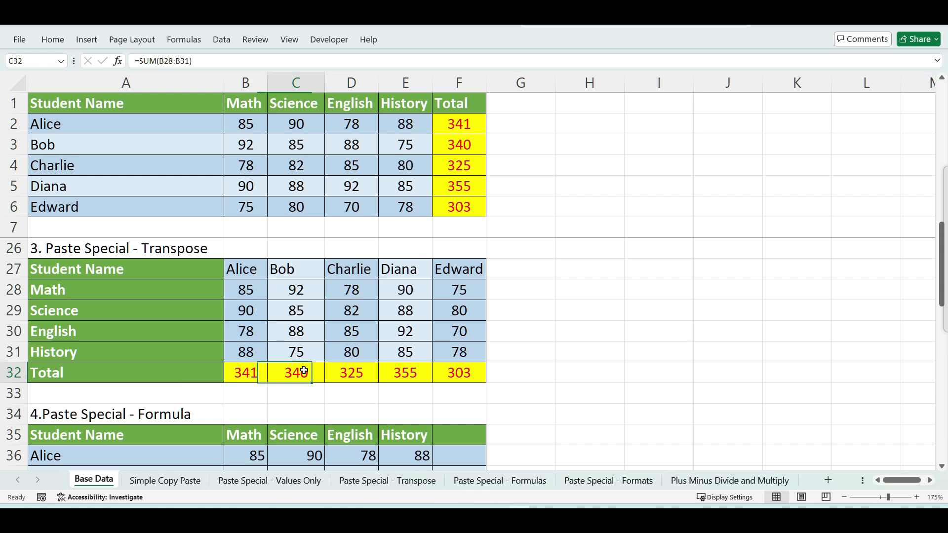
{"action": "key", "text": "Escape"}
{"action": "double_click", "coordinate": [384, 369]}
{"action": "key", "text": "Escape"}
{"action": "double_click", "coordinate": [452, 371]}
{"action": "key", "text": "Escape"}
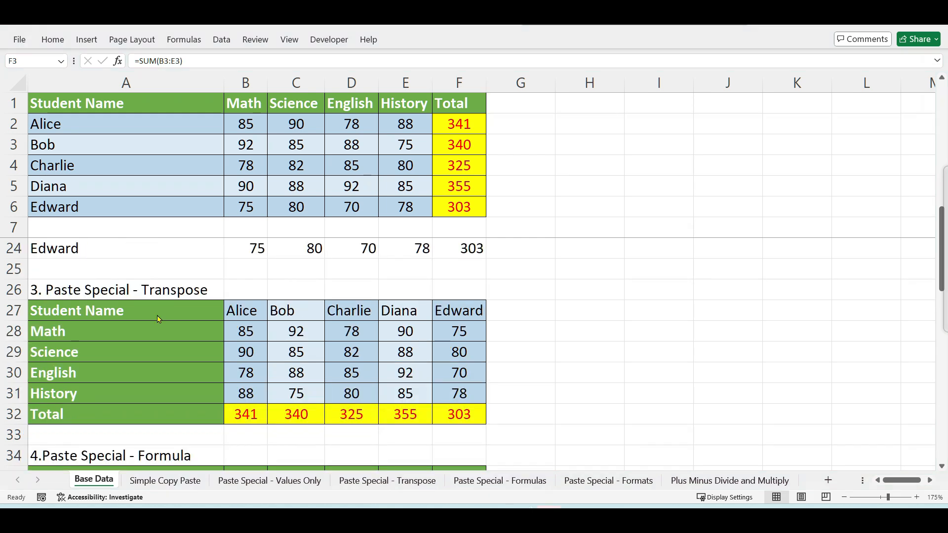
Copy the Total formulas from F2:F6 and paste only the formulas into F36:F40 of the "4.Paste Special - Formula" table.
{"action": "scroll", "coordinate": [157, 316], "scroll_direction": "down", "scroll_amount": 3}
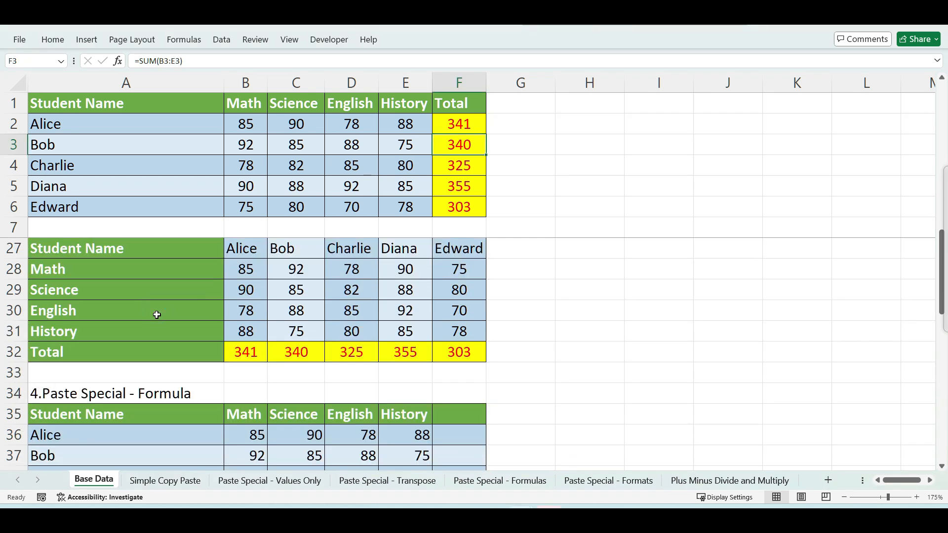
{"action": "left_click", "coordinate": [138, 270]}
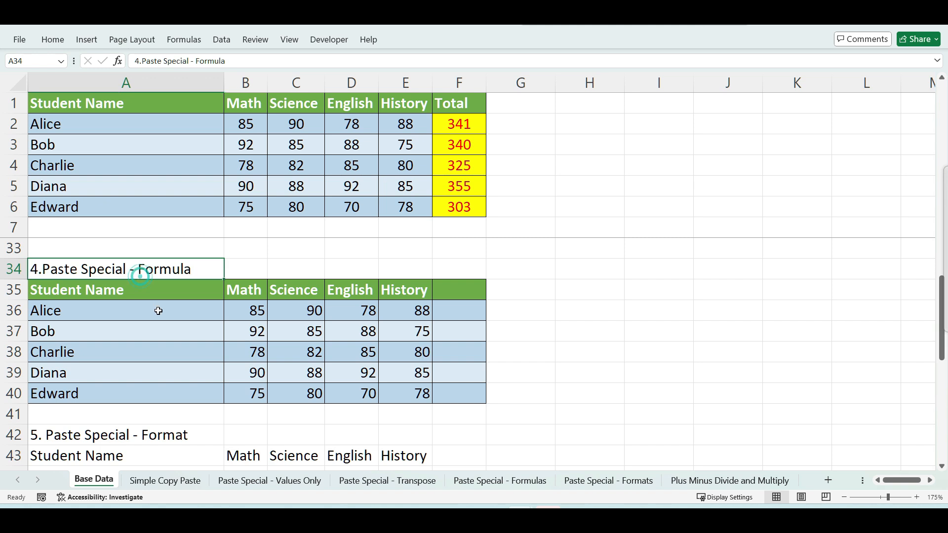
{"action": "left_click_drag", "start_coordinate": [77, 103], "coordinate": [451, 204]}
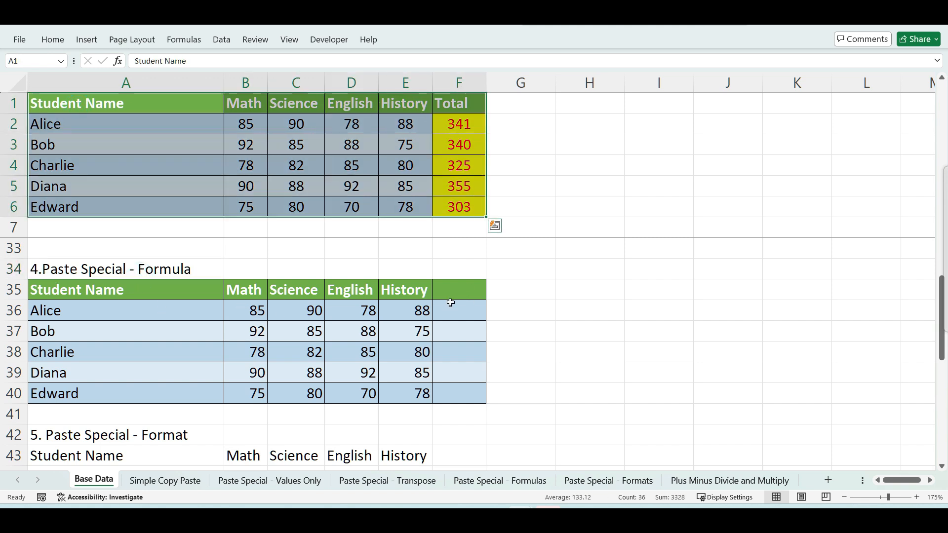
{"action": "left_click_drag", "start_coordinate": [96, 284], "coordinate": [402, 388]}
{"action": "left_click_drag", "start_coordinate": [442, 290], "coordinate": [475, 387]}
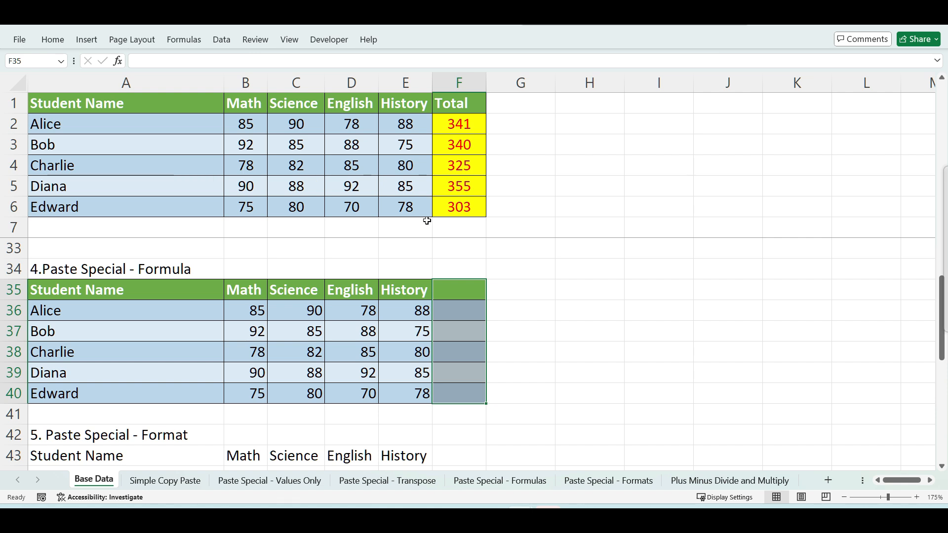
{"action": "left_click", "coordinate": [460, 125]}
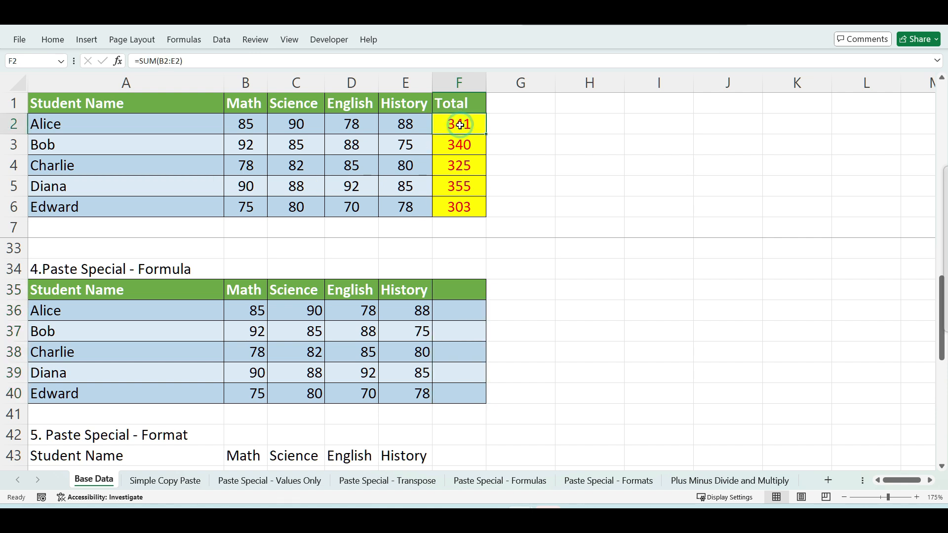
{"action": "left_click_drag", "start_coordinate": [459, 125], "coordinate": [479, 213]}
{"action": "key", "text": "ctrl+c"}
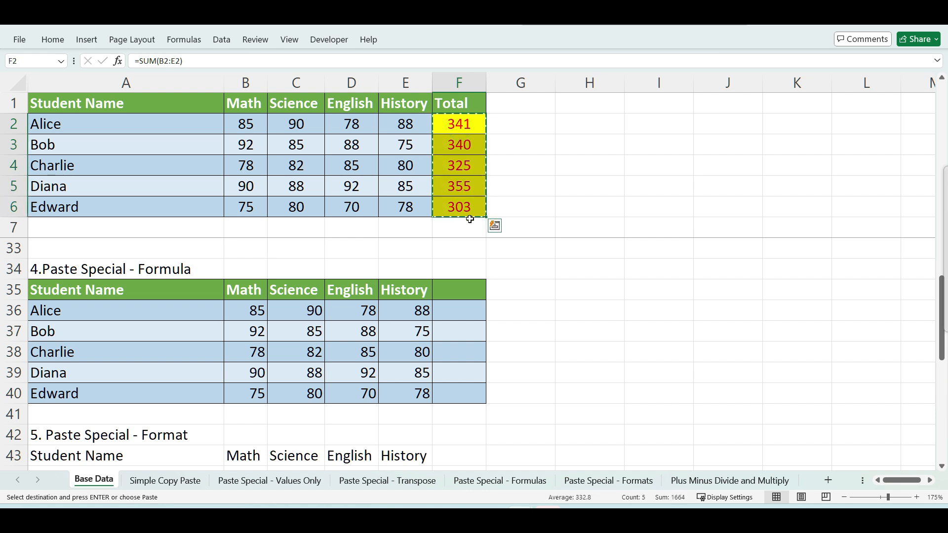
{"action": "right_click", "coordinate": [459, 314]}
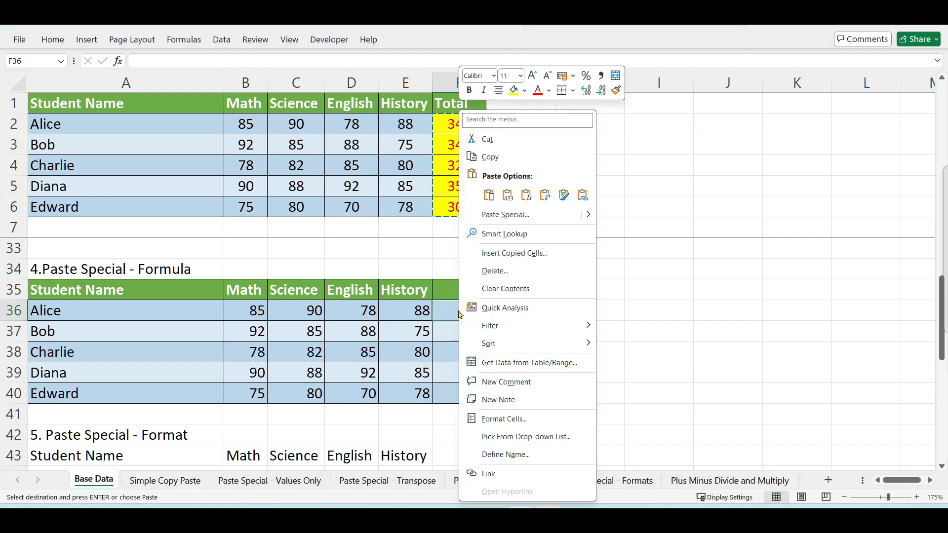
{"action": "left_click", "coordinate": [527, 196]}
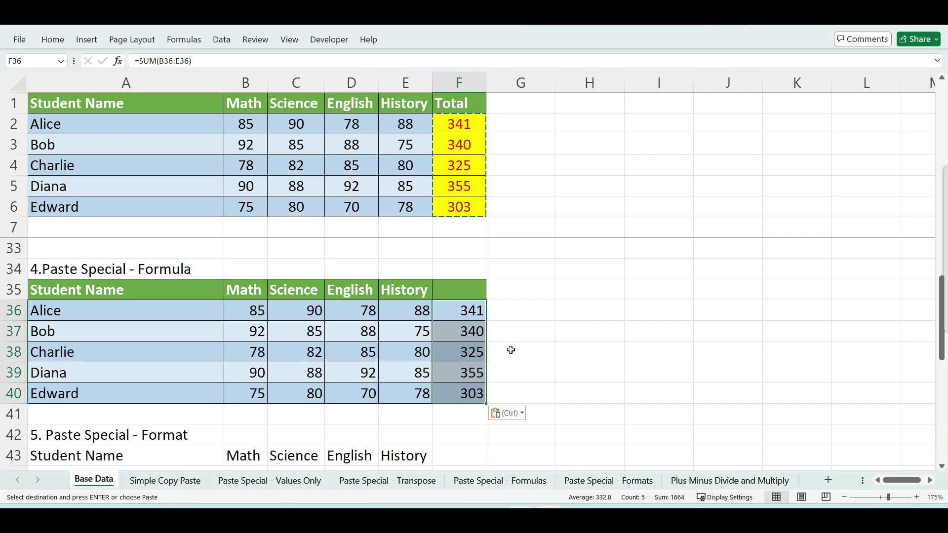
{"action": "double_click", "coordinate": [467, 310]}
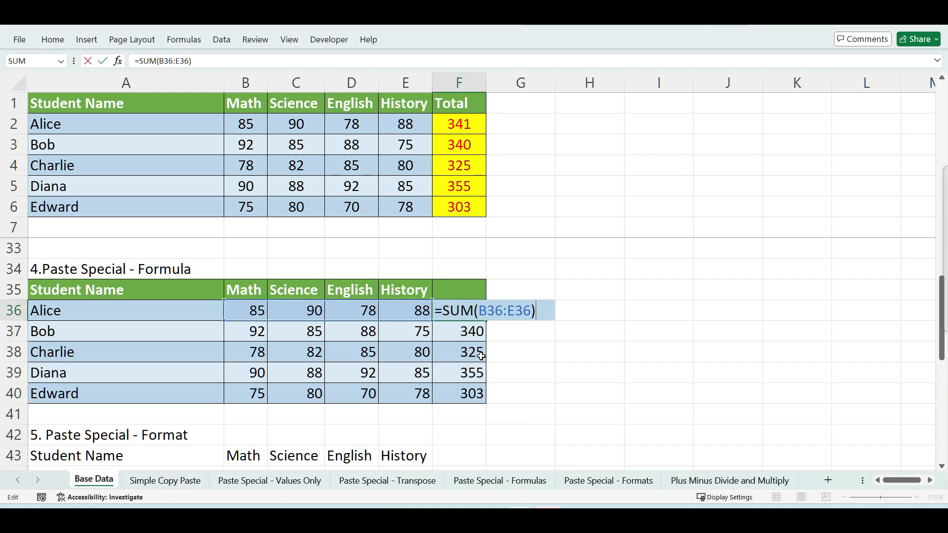
Check the pasted SUM formulas in the Total cells F36 to F40 one by one.
{"action": "key", "text": "Return"}
{"action": "key", "text": "F2"}
{"action": "key", "text": "Return"}
{"action": "key", "text": "F2"}
{"action": "key", "text": "Return"}
{"action": "key", "text": "F2"}
{"action": "key", "text": "Return"}
{"action": "key", "text": "F2"}
{"action": "key", "text": "Return"}
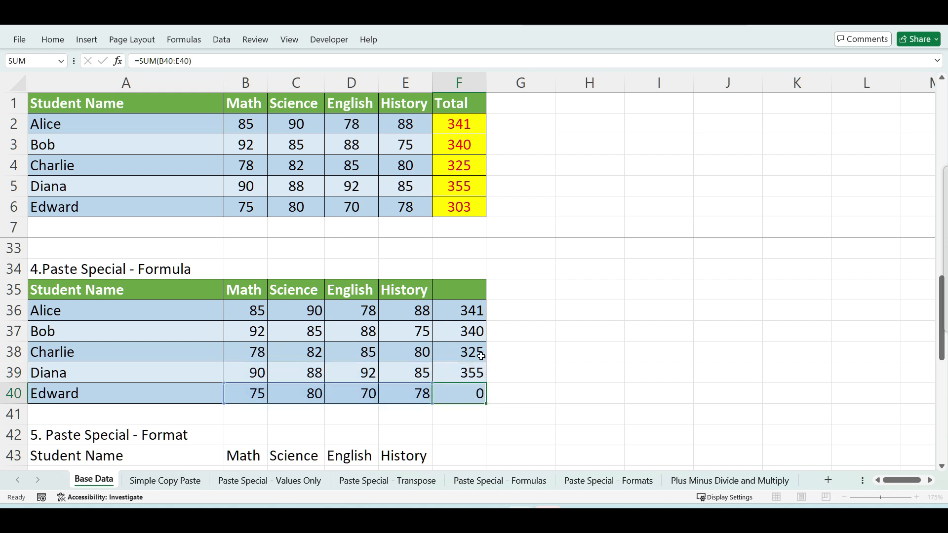
{"action": "key", "text": "Return"}
{"action": "key", "text": "F2"}
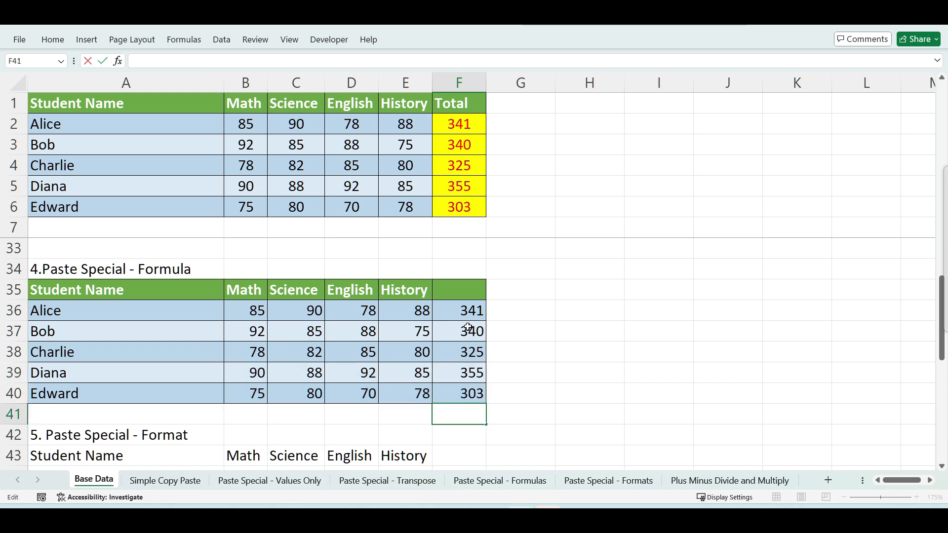
Check the formula in F36 and compare the marks in B36:E36 with those in B2:E2.
{"action": "left_click", "coordinate": [462, 309]}
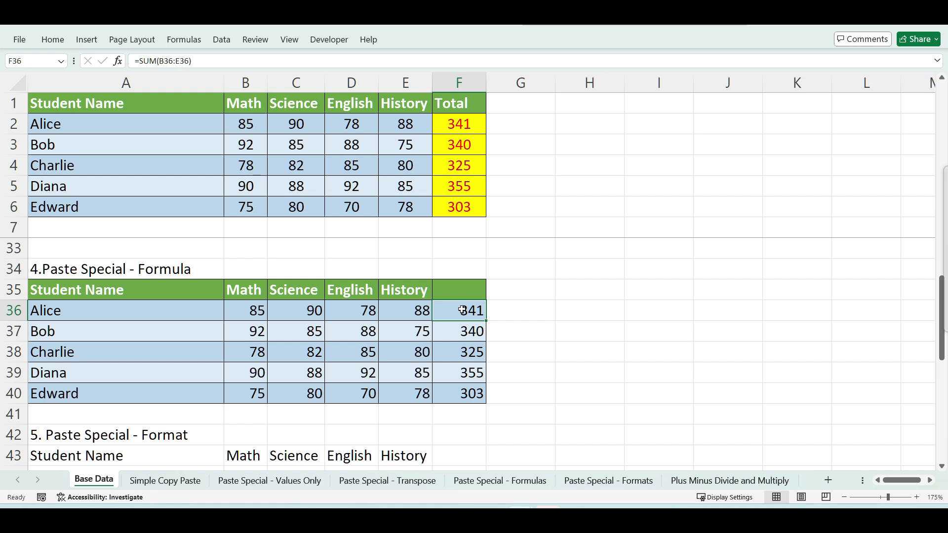
{"action": "left_click", "coordinate": [252, 312]}
{"action": "left_click_drag", "start_coordinate": [253, 311], "coordinate": [400, 310]}
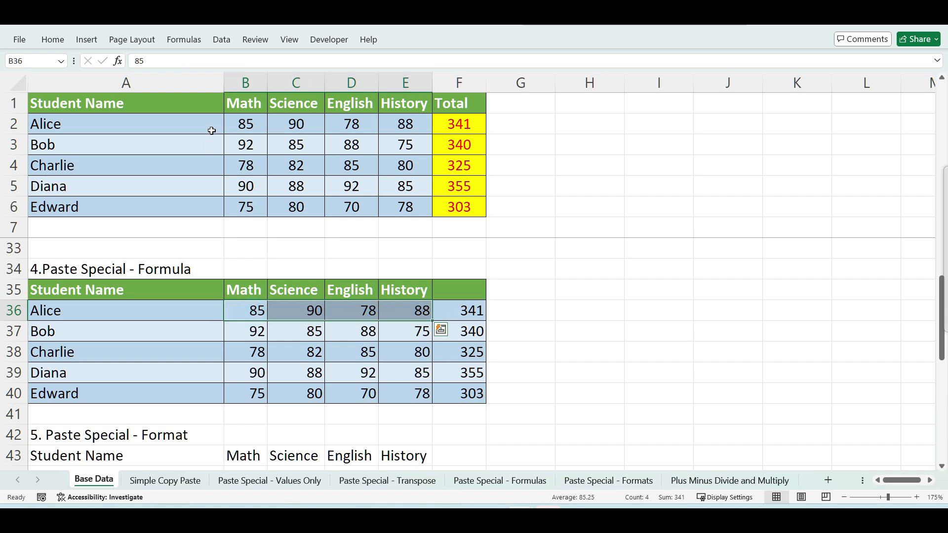
{"action": "left_click_drag", "start_coordinate": [241, 124], "coordinate": [401, 126]}
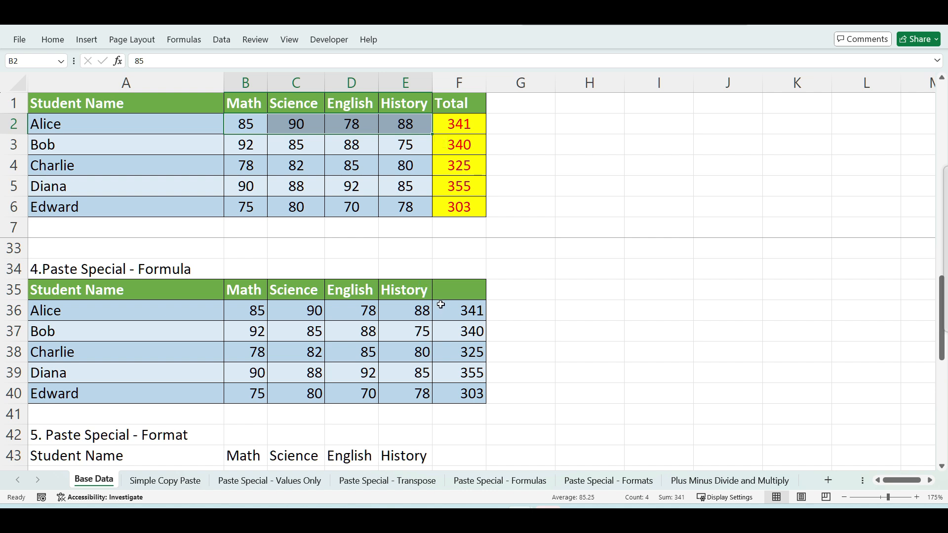
Compare the unformatted table under "5. Paste Special - Format" with the formatted base table A1:F6.
{"action": "scroll", "coordinate": [441, 305], "scroll_direction": "down", "scroll_amount": 2}
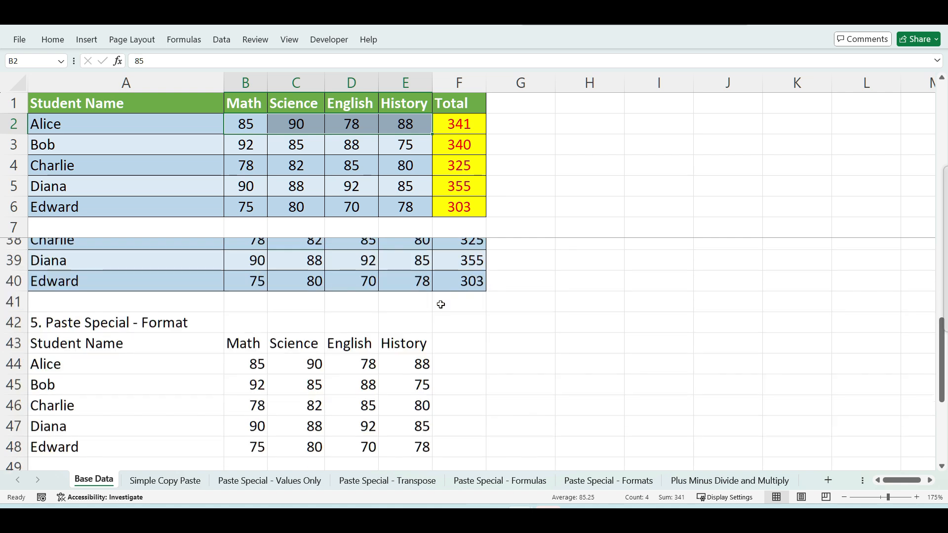
{"action": "left_click", "coordinate": [146, 317]}
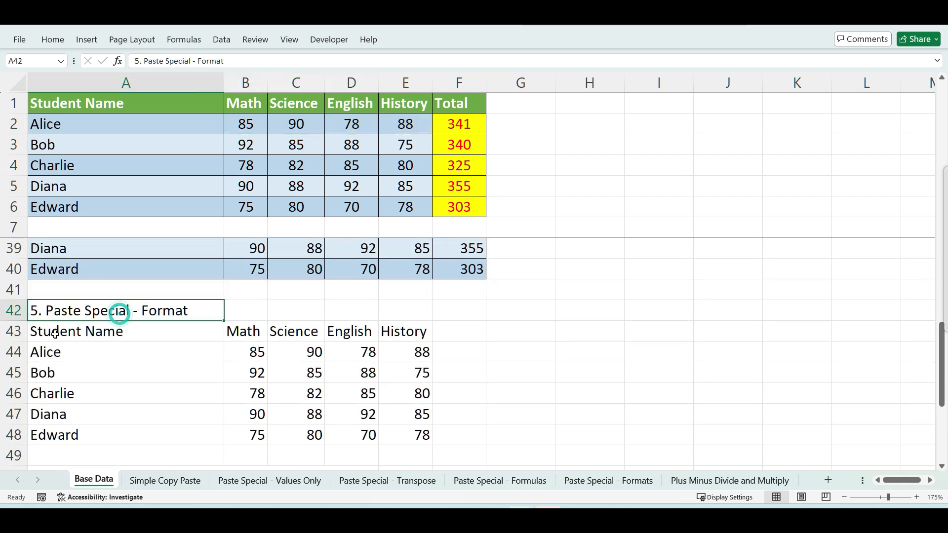
{"action": "left_click_drag", "start_coordinate": [84, 330], "coordinate": [401, 439]}
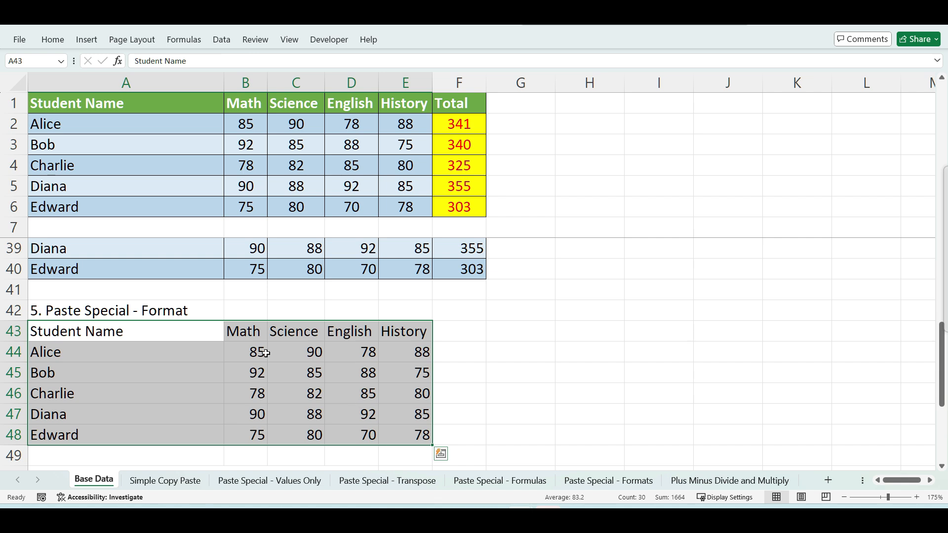
{"action": "left_click_drag", "start_coordinate": [81, 104], "coordinate": [460, 213]}
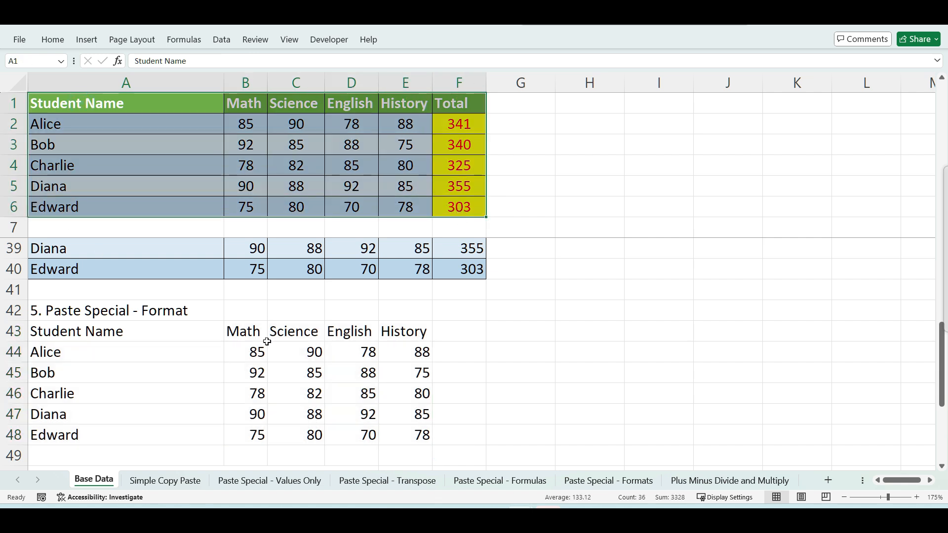
{"action": "left_click_drag", "start_coordinate": [85, 330], "coordinate": [451, 435]}
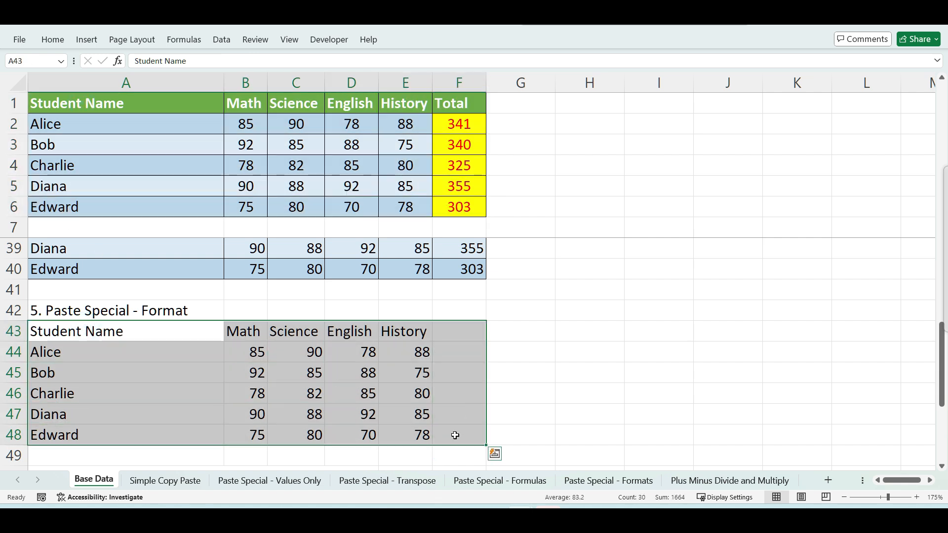
Try pasting only the formatting of base table A1:F6 onto A43:F48, and undo the paste.
{"action": "left_click_drag", "start_coordinate": [77, 104], "coordinate": [460, 214]}
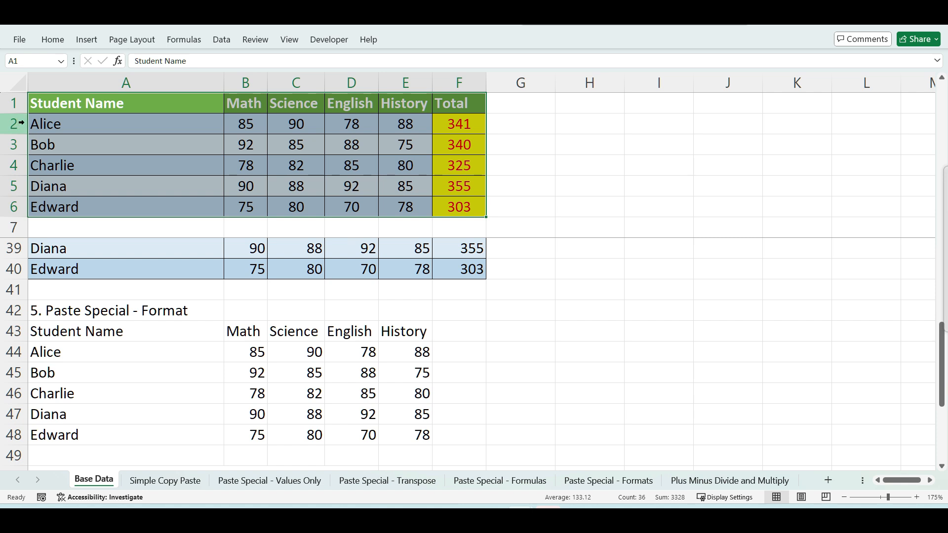
{"action": "key", "text": "ctrl+c"}
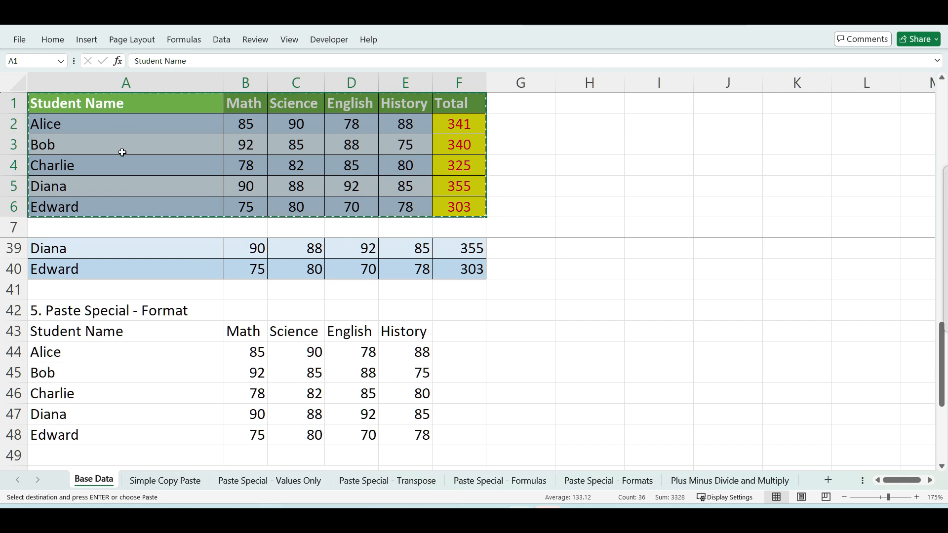
{"action": "left_click_drag", "start_coordinate": [61, 334], "coordinate": [473, 433]}
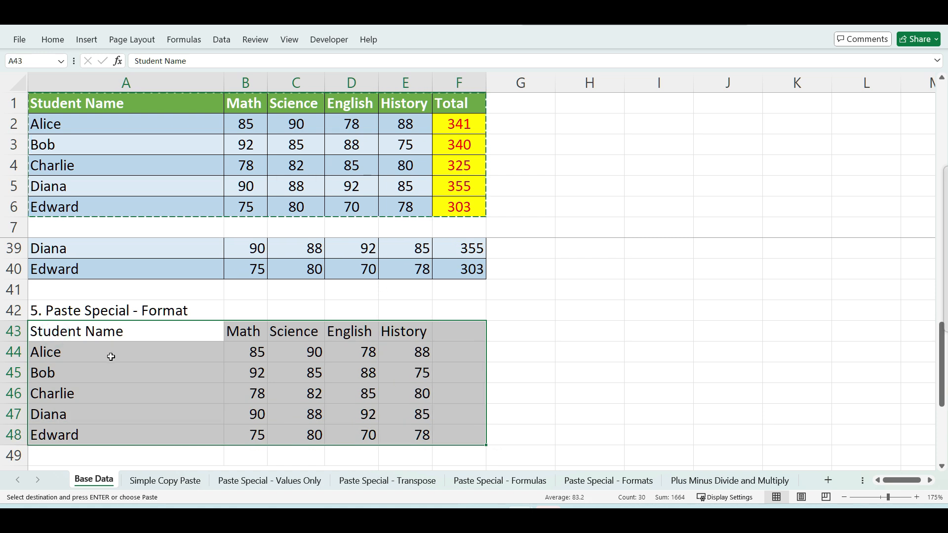
{"action": "right_click", "coordinate": [69, 329]}
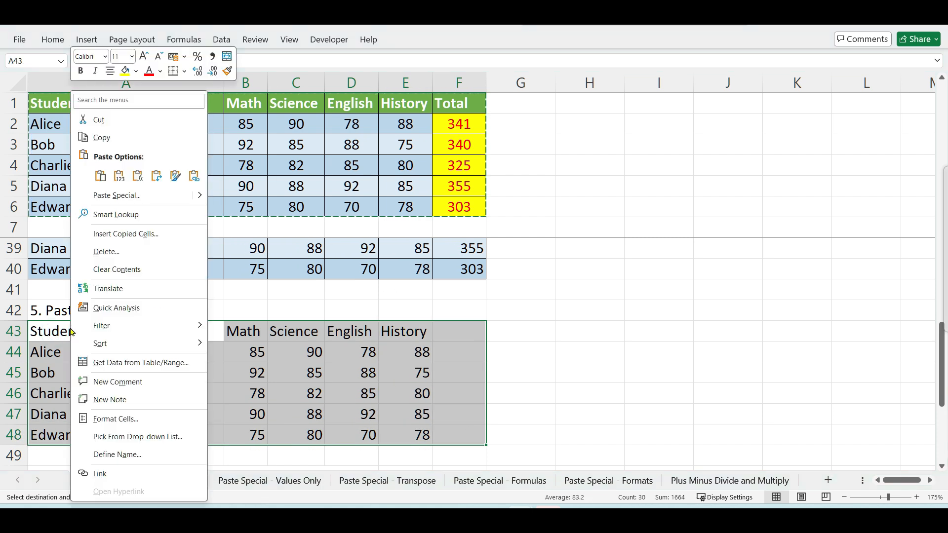
{"action": "left_click", "coordinate": [176, 183]}
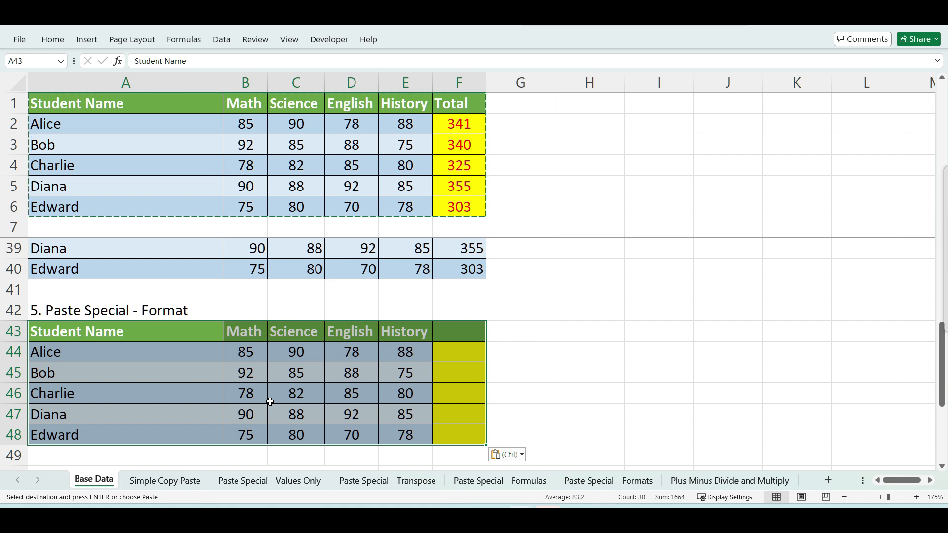
{"action": "key", "text": "ctrl+z"}
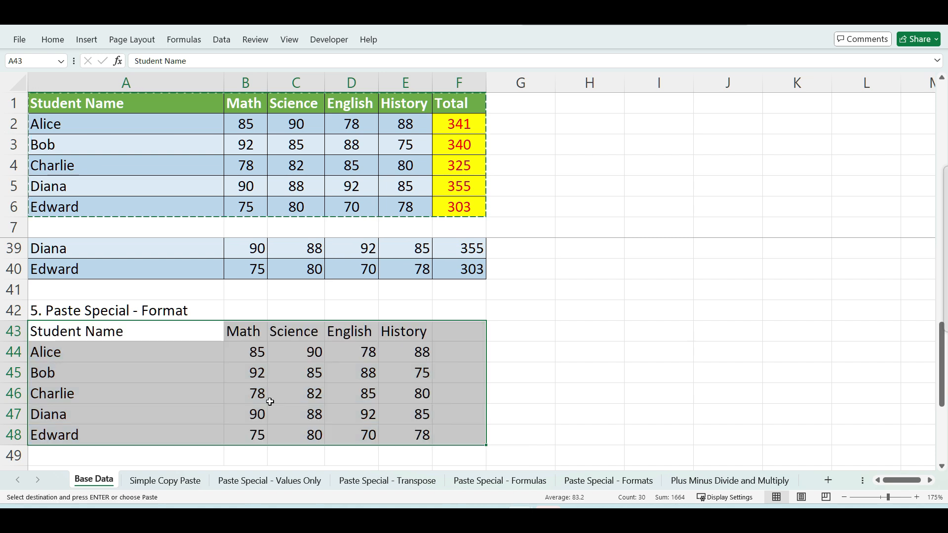
Copy the entire row 2 and paste only its formatting onto rows 43 to 48.
{"action": "left_click", "coordinate": [53, 127]}
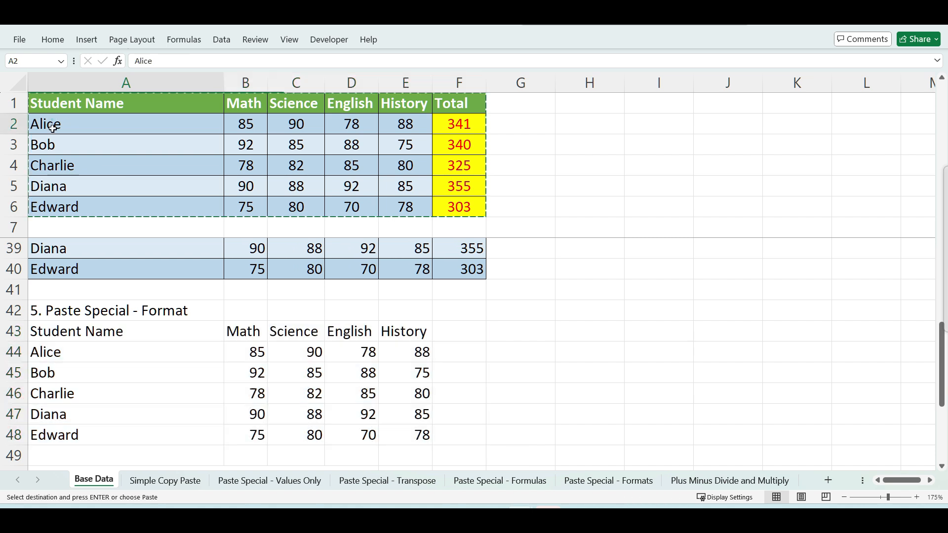
{"action": "key", "text": "shift+space"}
{"action": "key", "text": "ctrl+c"}
{"action": "left_click_drag", "start_coordinate": [12, 333], "coordinate": [12, 434]}
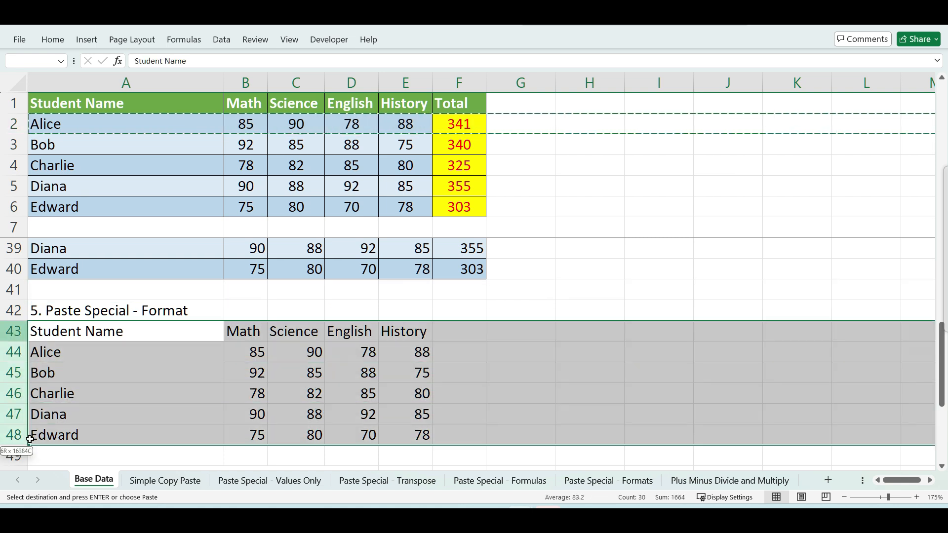
{"action": "right_click", "coordinate": [61, 340]}
{"action": "left_click", "coordinate": [162, 180]}
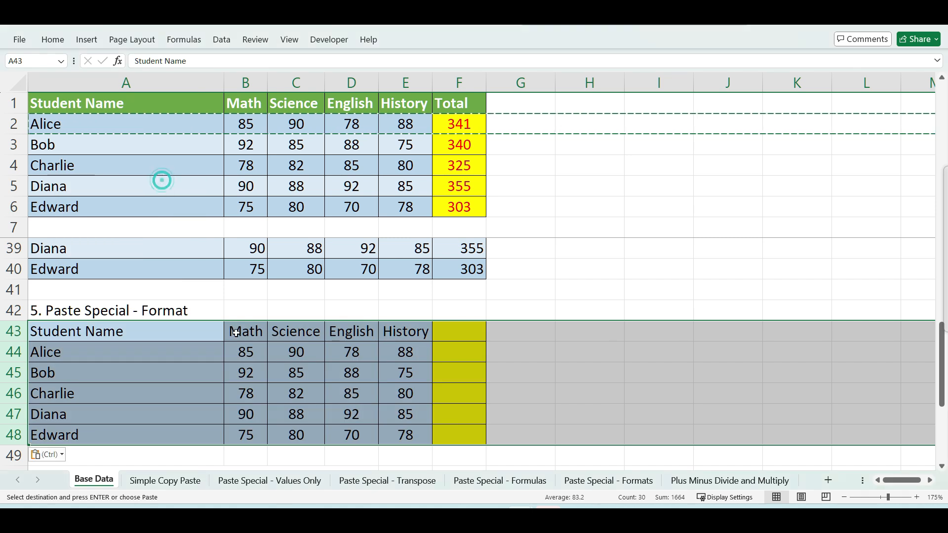
{"action": "left_click", "coordinate": [341, 391]}
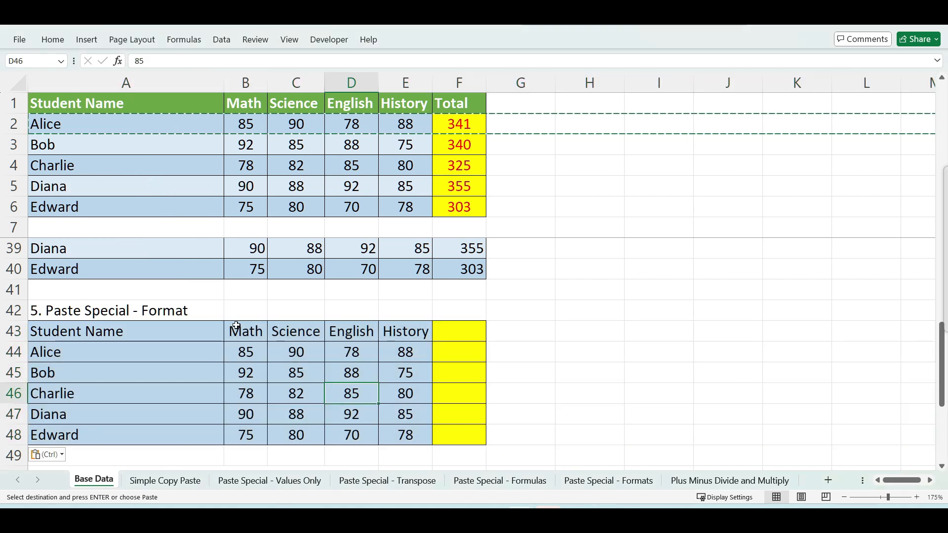
{"action": "left_click", "coordinate": [236, 327]}
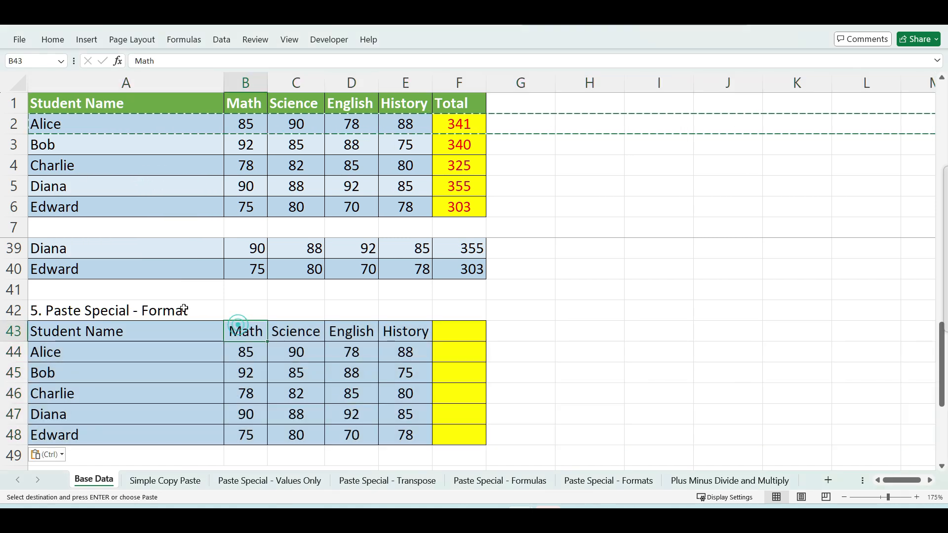
{"action": "left_click", "coordinate": [115, 129]}
{"action": "key", "text": "shift+space"}
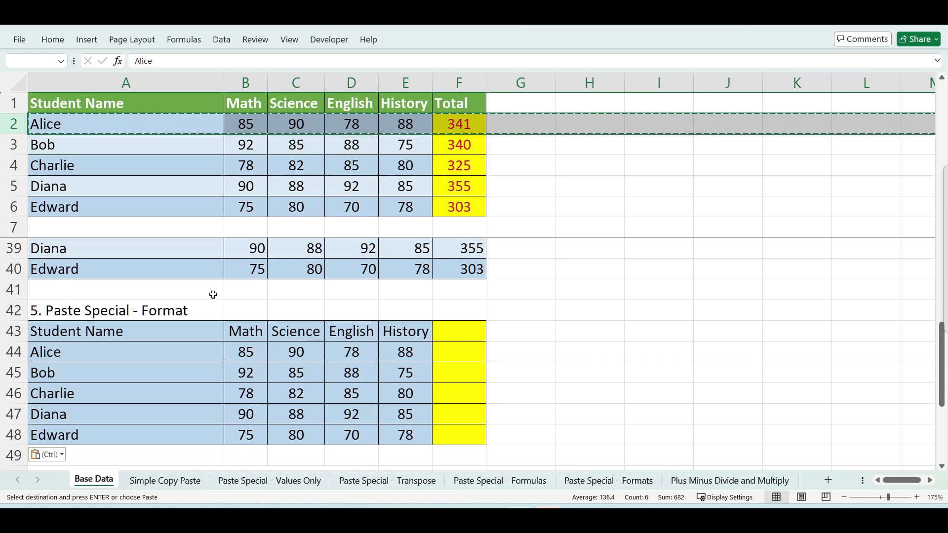
Examine the marks table B51:E56 under "6.Plus Minus Divide and Multiply using Copy Paste".
{"action": "scroll", "coordinate": [213, 295], "scroll_direction": "down", "scroll_amount": 2}
{"action": "scroll", "coordinate": [213, 295], "scroll_direction": "down", "scroll_amount": 2}
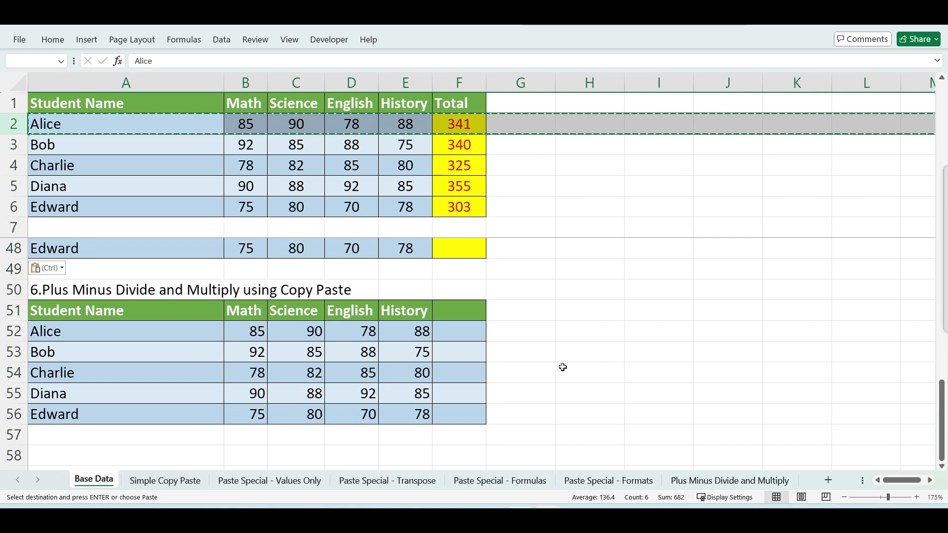
{"action": "left_click_drag", "start_coordinate": [236, 311], "coordinate": [424, 420]}
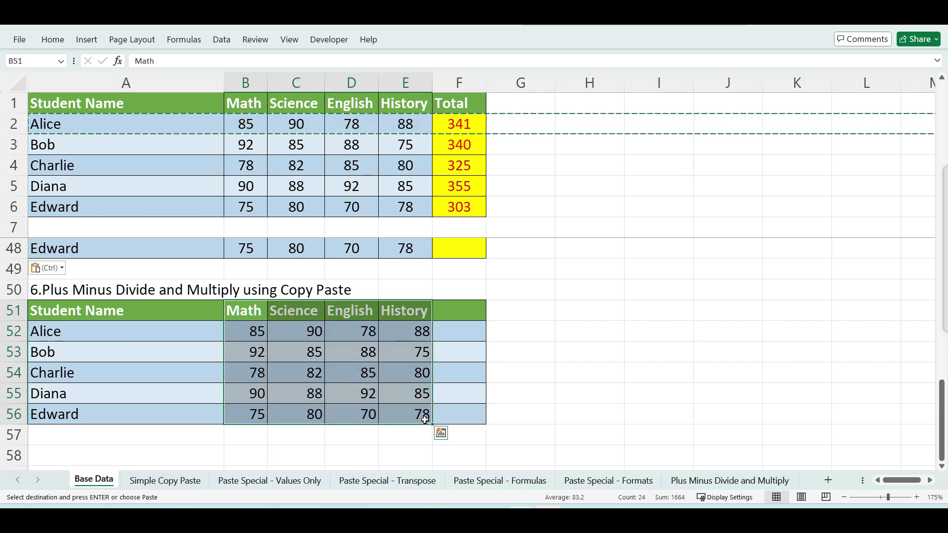
{"action": "left_click", "coordinate": [247, 349]}
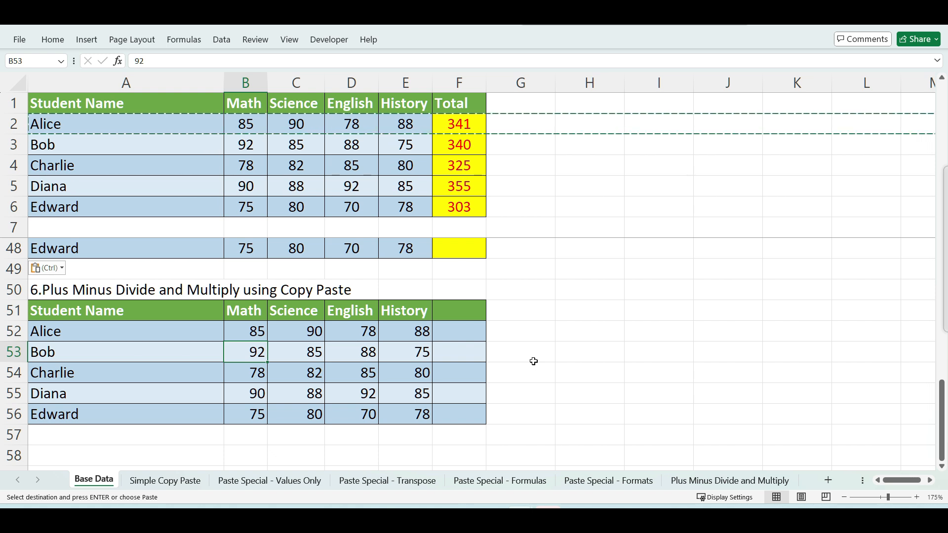
{"action": "left_click", "coordinate": [585, 312]}
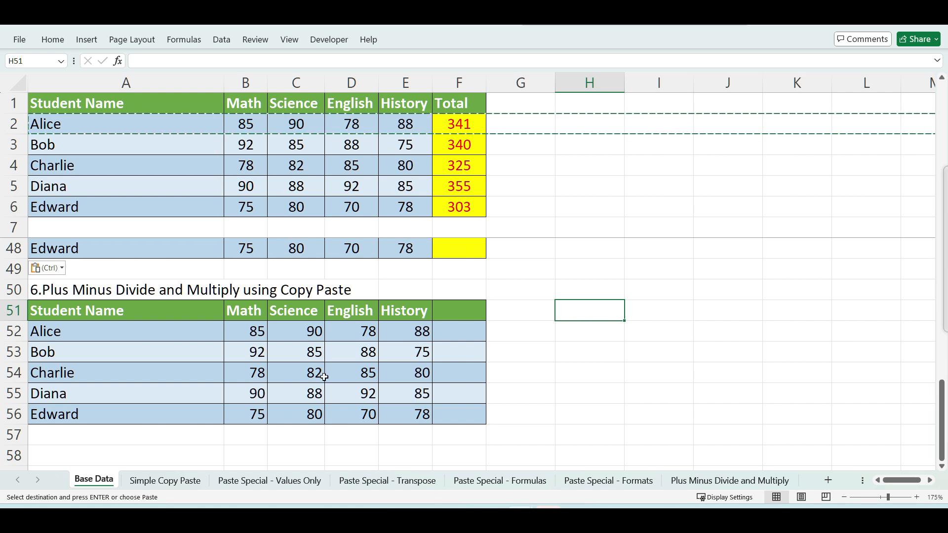
Enter the formula =+B52/2 in G52 to halve the first student's Math mark.
{"action": "double_click", "coordinate": [522, 328]}
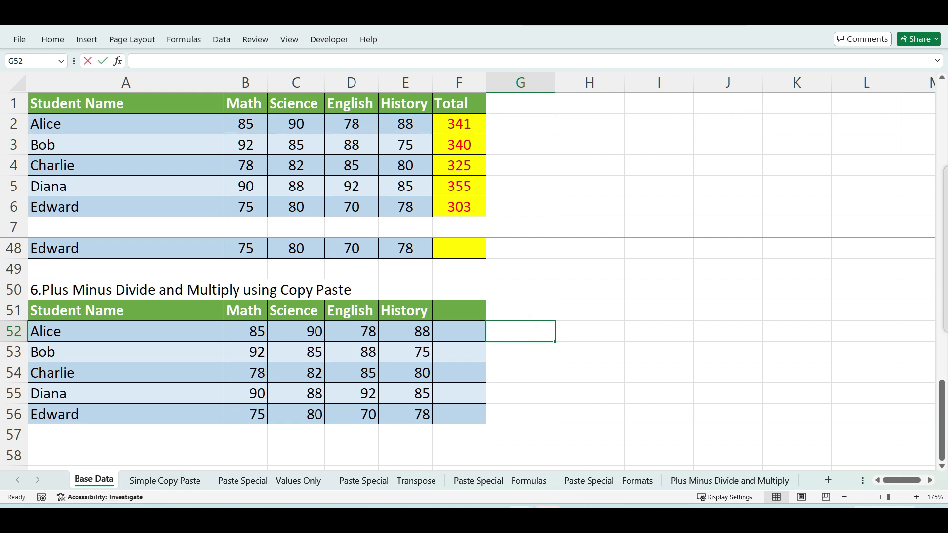
{"action": "type", "text": "+"}
{"action": "left_click", "coordinate": [351, 331]}
{"action": "left_click", "coordinate": [250, 332]}
{"action": "type", "text": "/2"}
{"action": "key", "text": "Return"}
{"action": "left_click", "coordinate": [543, 332]}
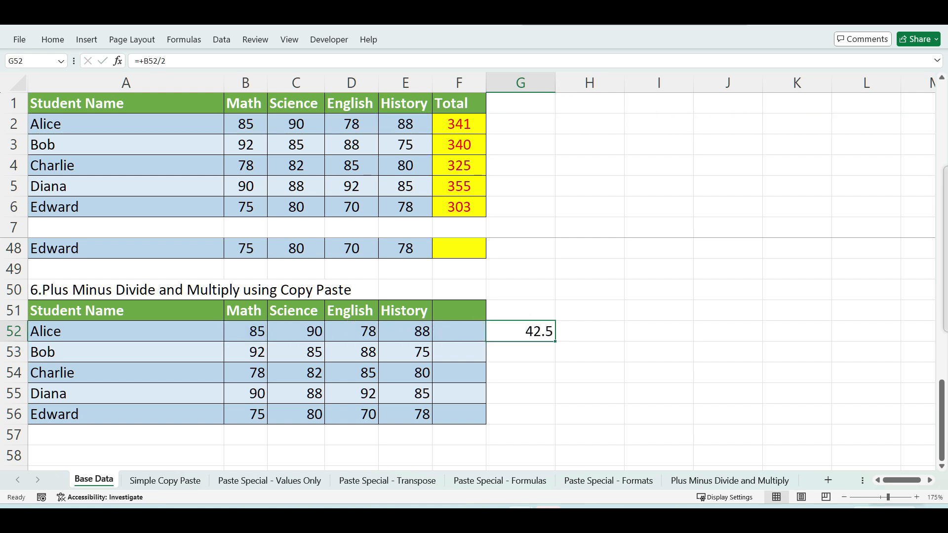
Fill the halving formula from G52 down to row 56 and across to column J.
{"action": "left_click_drag", "start_coordinate": [543, 331], "coordinate": [543, 415]}
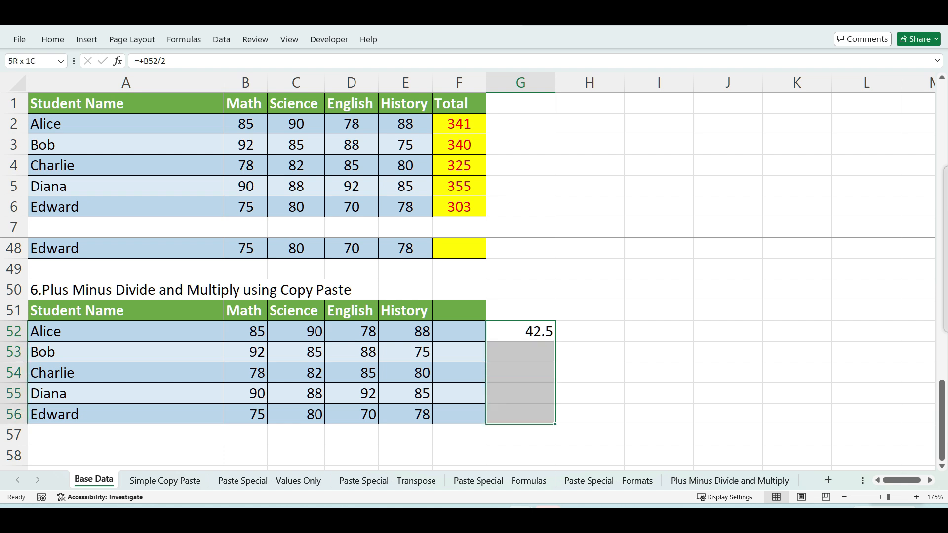
{"action": "key", "text": "ctrl+d"}
{"action": "key", "text": "shift+Right"}
{"action": "key", "text": "shift+Right"}
{"action": "key", "text": "shift+Right"}
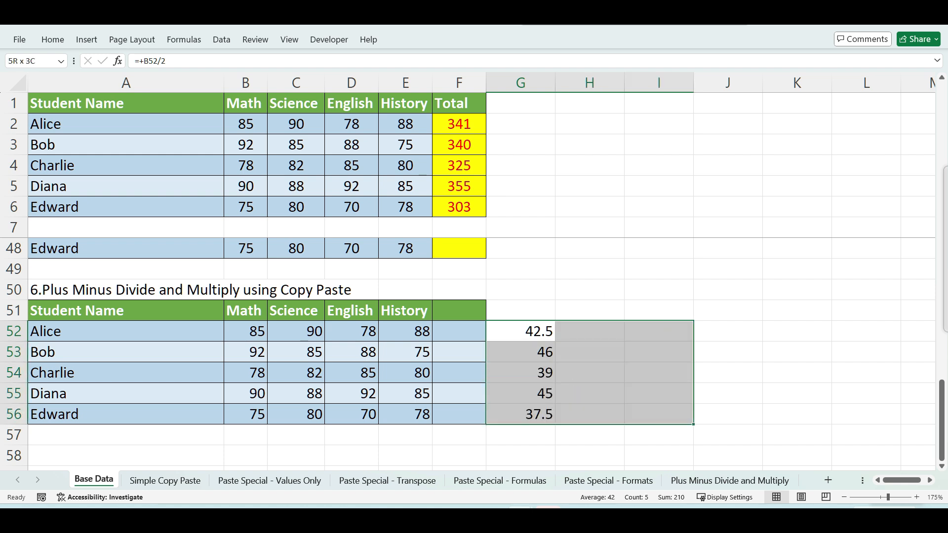
{"action": "key", "text": "ctrl+r"}
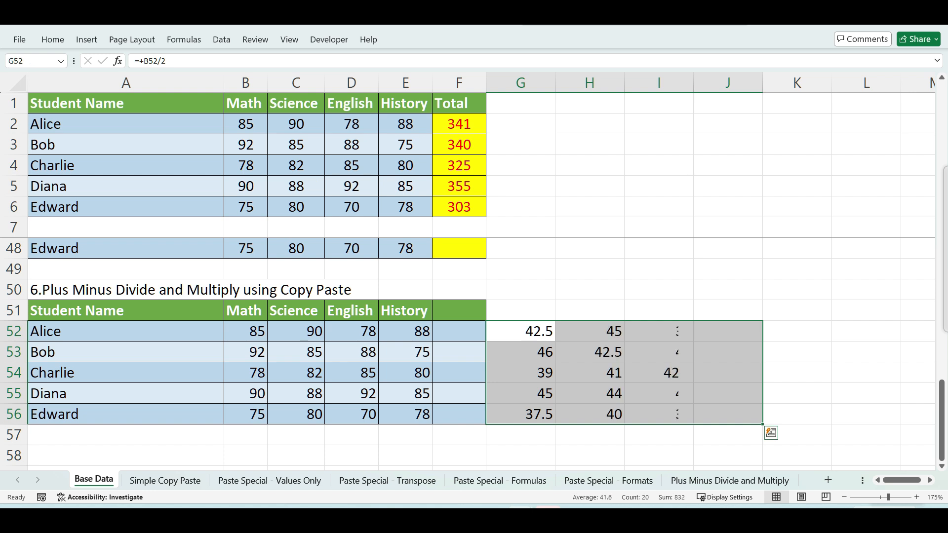
Apply the two-decimal number format to G52:J56, clear the cells' contents and reselect G52.
{"action": "key", "text": "ctrl+shift+1"}
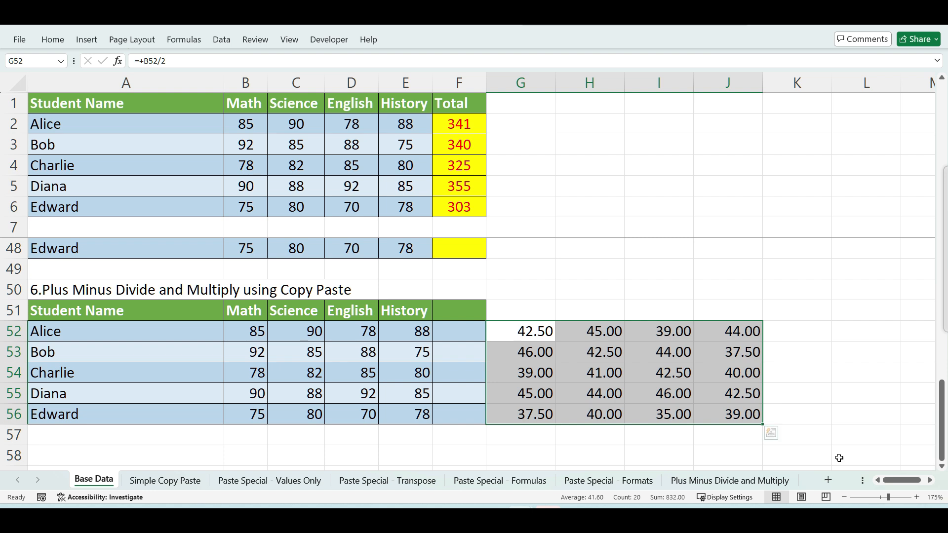
{"action": "key", "text": "Delete"}
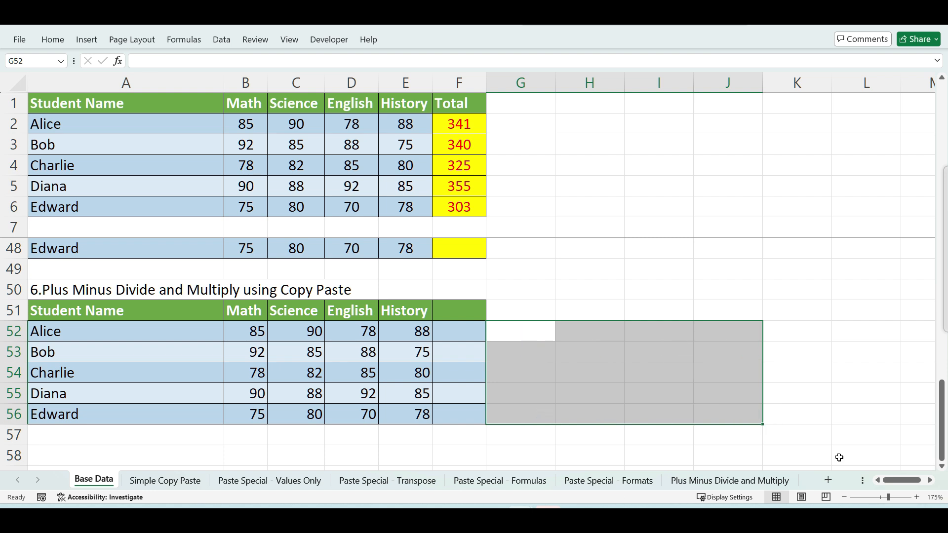
{"action": "key", "text": "Right"}
{"action": "key", "text": "Left"}
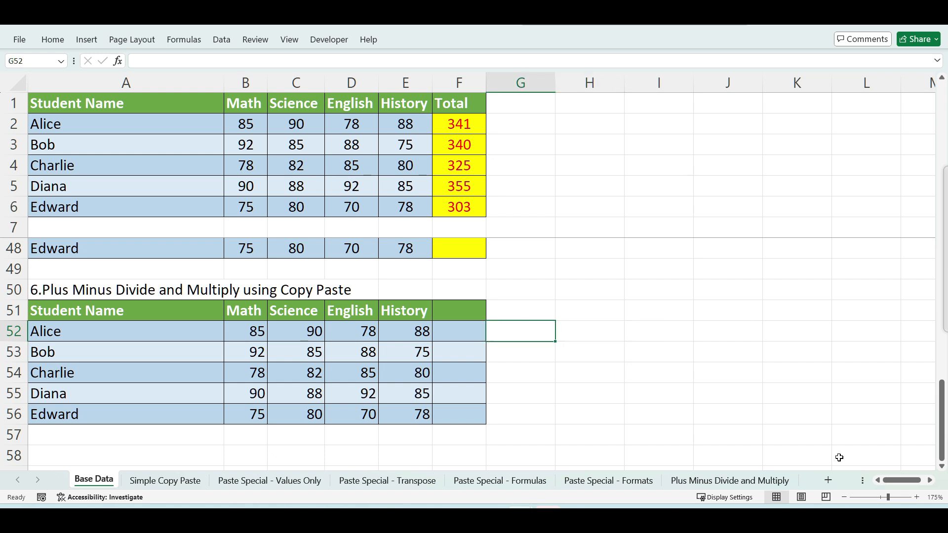
Enter 2 in G52 and copy that cell.
{"action": "type", "text": "2"}
{"action": "key", "text": "Return"}
{"action": "key", "text": "Up"}
{"action": "key", "text": "ctrl+c"}
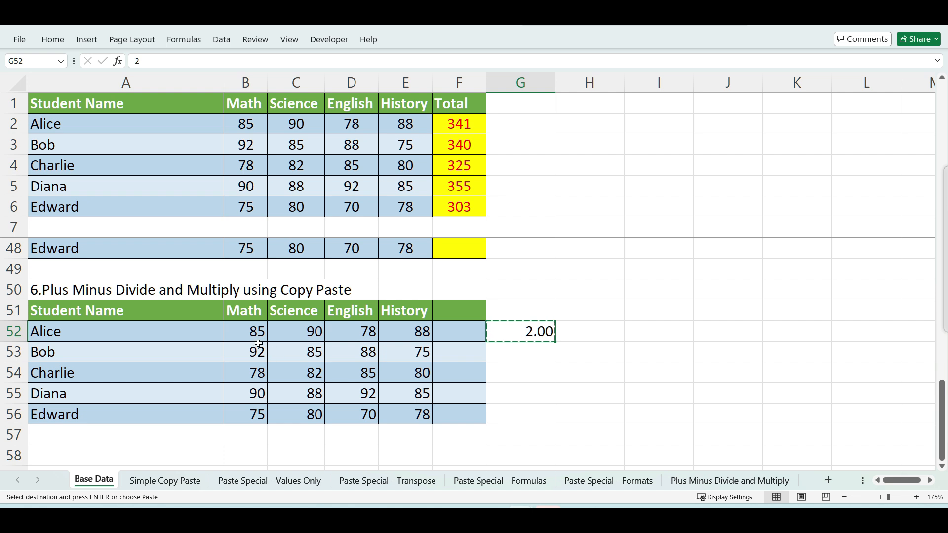
Divide the marks in B52:E56 by the copied value using Paste Special with All and the Divide operation.
{"action": "left_click", "coordinate": [249, 331]}
{"action": "left_click_drag", "start_coordinate": [249, 332], "coordinate": [415, 414]}
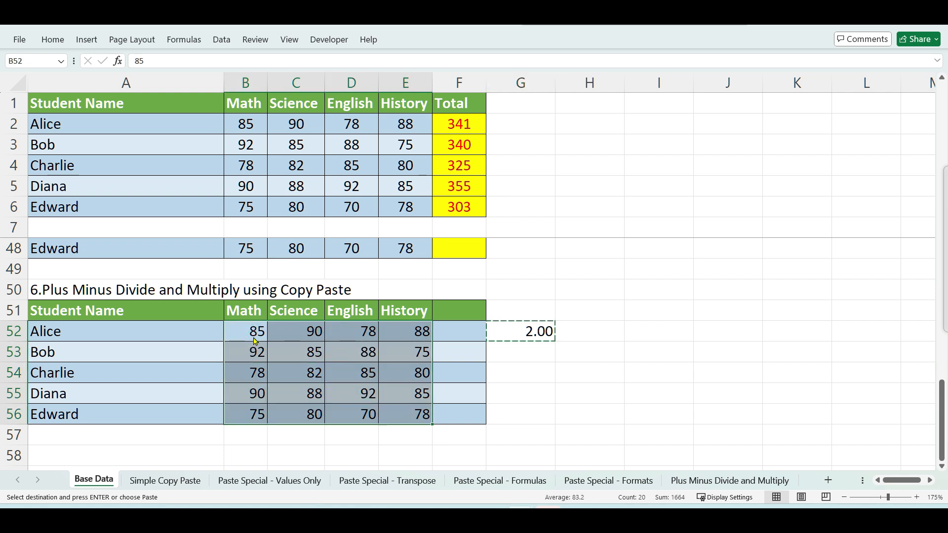
{"action": "key", "text": "ctrl+alt+v"}
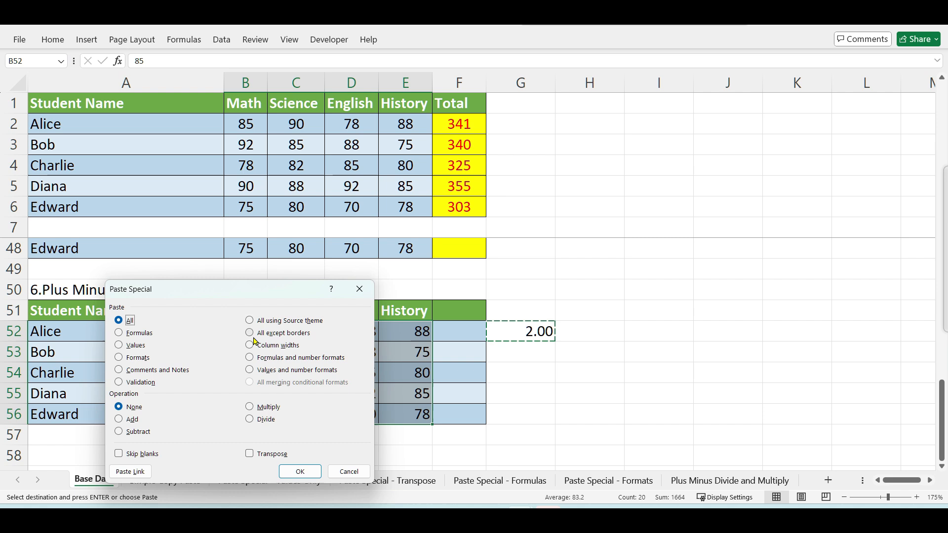
{"action": "left_click", "coordinate": [253, 421]}
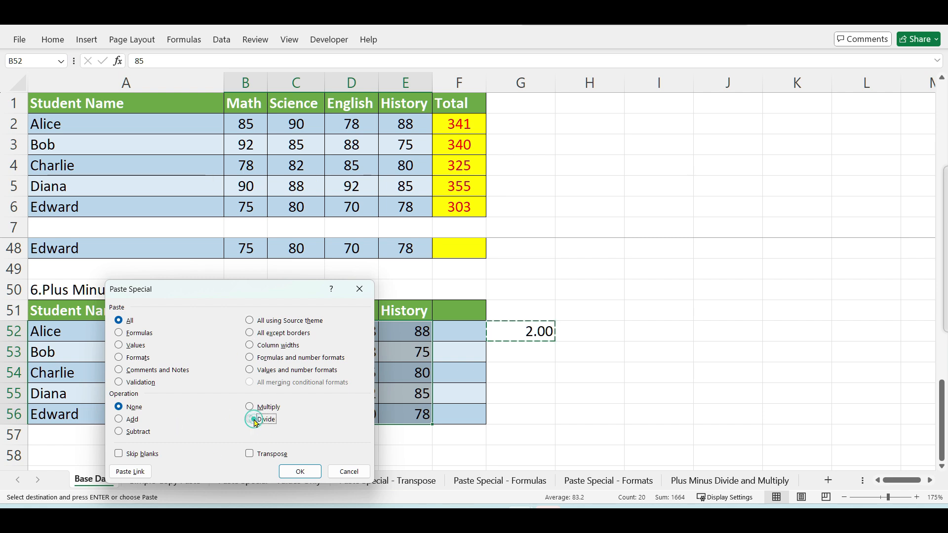
{"action": "left_click", "coordinate": [305, 474]}
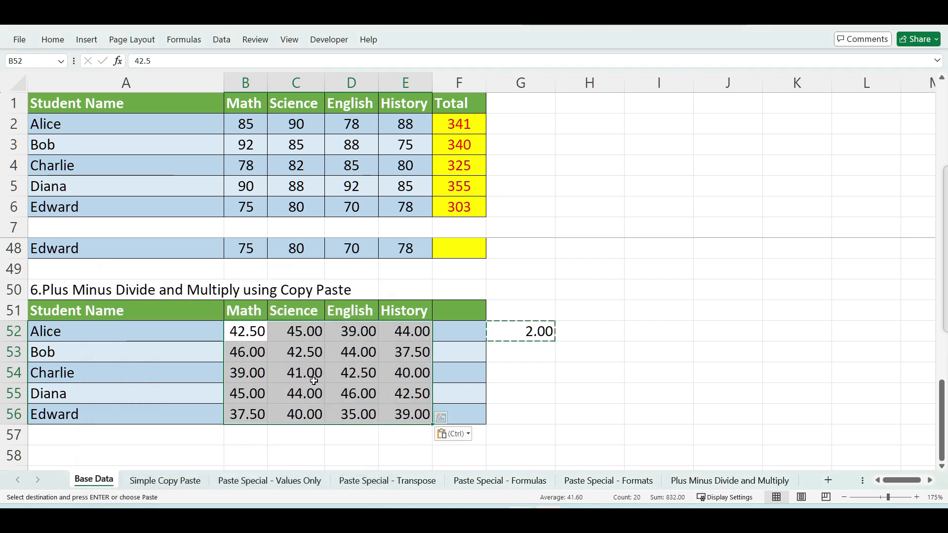
Examine the divided marks in B52:E56 cell by cell.
{"action": "left_click", "coordinate": [247, 331]}
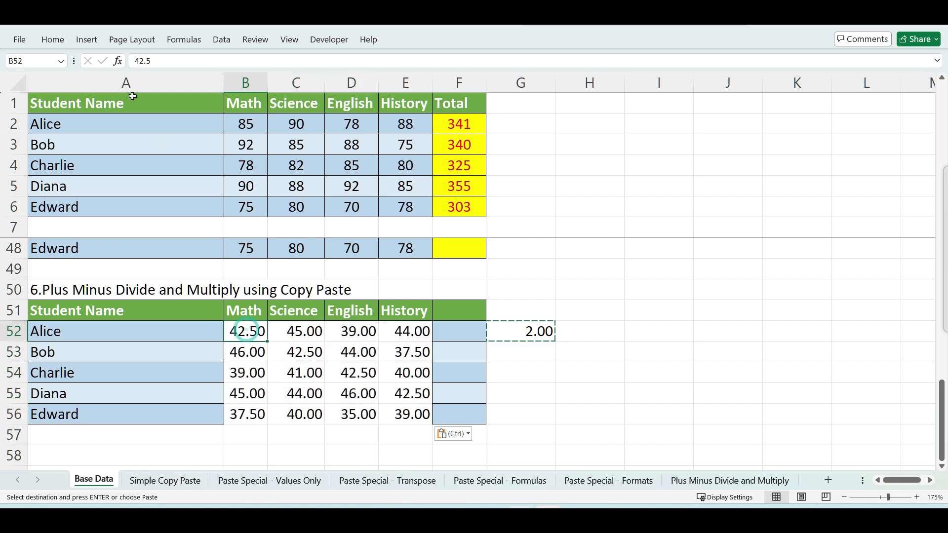
{"action": "left_click", "coordinate": [310, 333]}
{"action": "left_click", "coordinate": [354, 372]}
{"action": "left_click", "coordinate": [359, 385]}
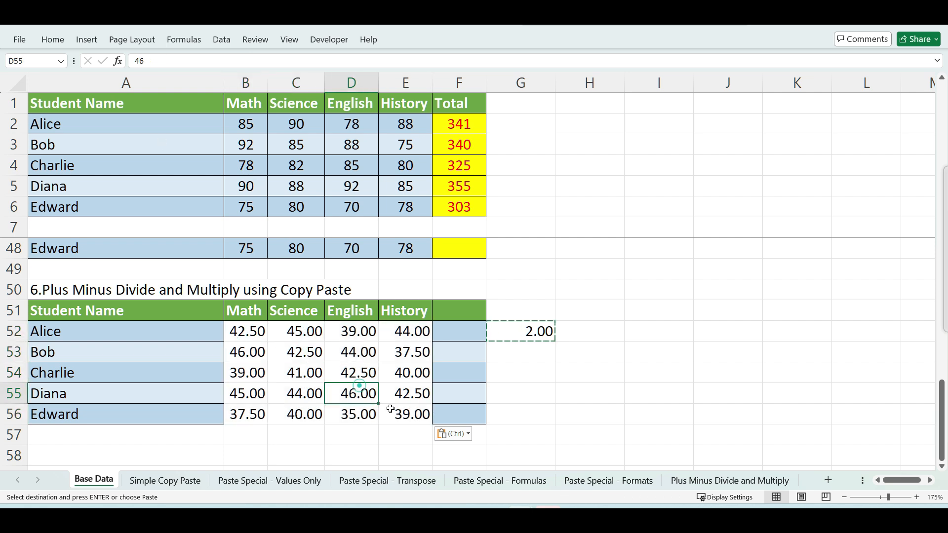
{"action": "left_click", "coordinate": [397, 412]}
{"action": "left_click", "coordinate": [404, 391]}
{"action": "left_click", "coordinate": [407, 373]}
{"action": "left_click", "coordinate": [412, 358]}
{"action": "left_click", "coordinate": [402, 331]}
Copy B2:E6 and paste only its formats onto the marks starting at B52.
{"action": "left_click_drag", "start_coordinate": [238, 128], "coordinate": [408, 210]}
{"action": "key", "text": "ctrl+c"}
{"action": "left_click", "coordinate": [247, 331]}
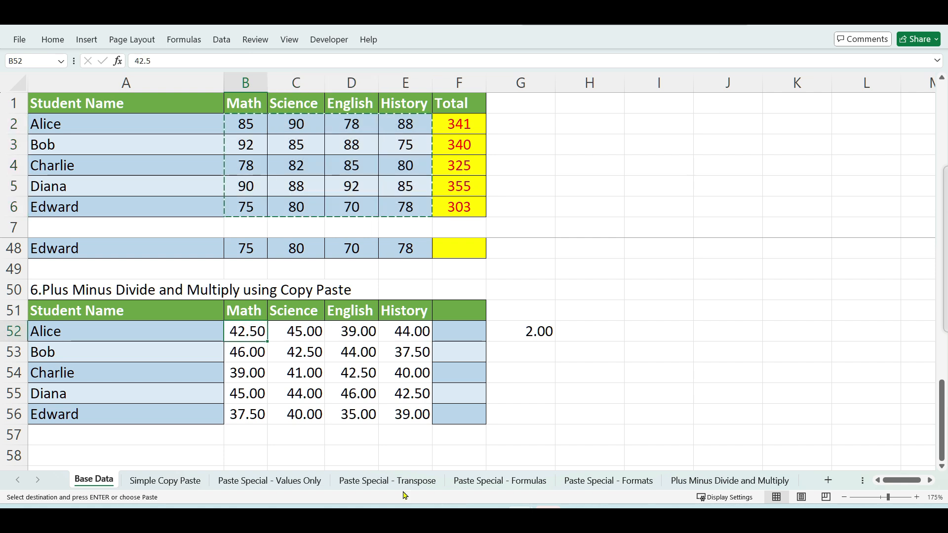
{"action": "key", "text": "ctrl+alt+v"}
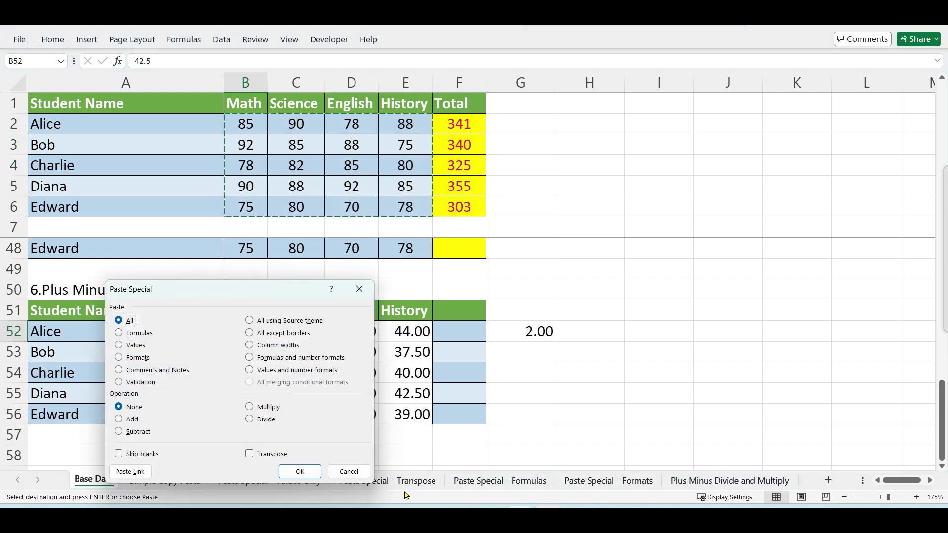
{"action": "left_click", "coordinate": [143, 360]}
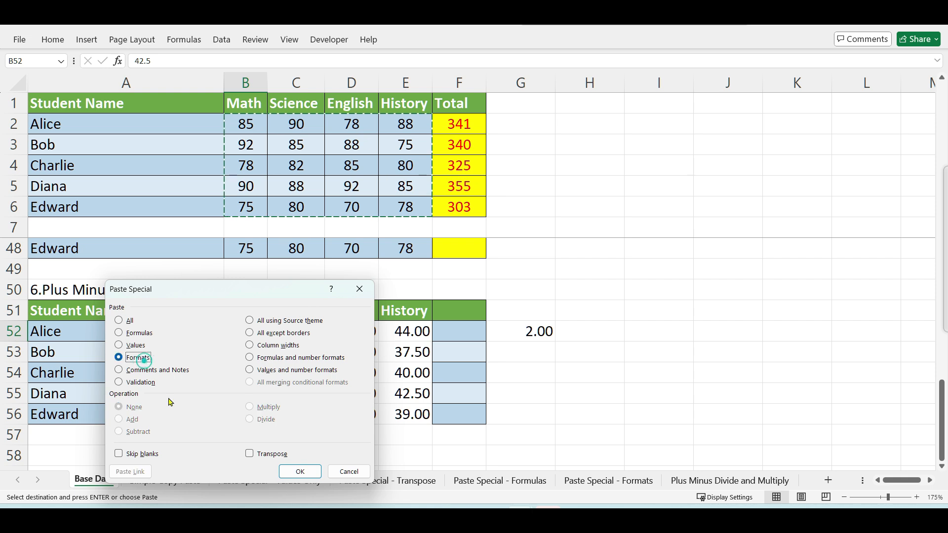
{"action": "left_click", "coordinate": [300, 471]}
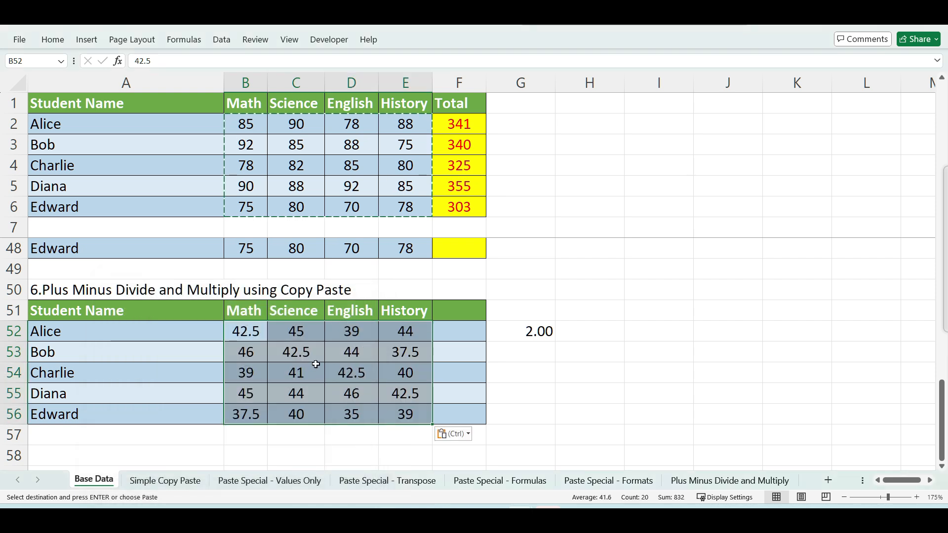
{"action": "right_click", "coordinate": [179, 333]}
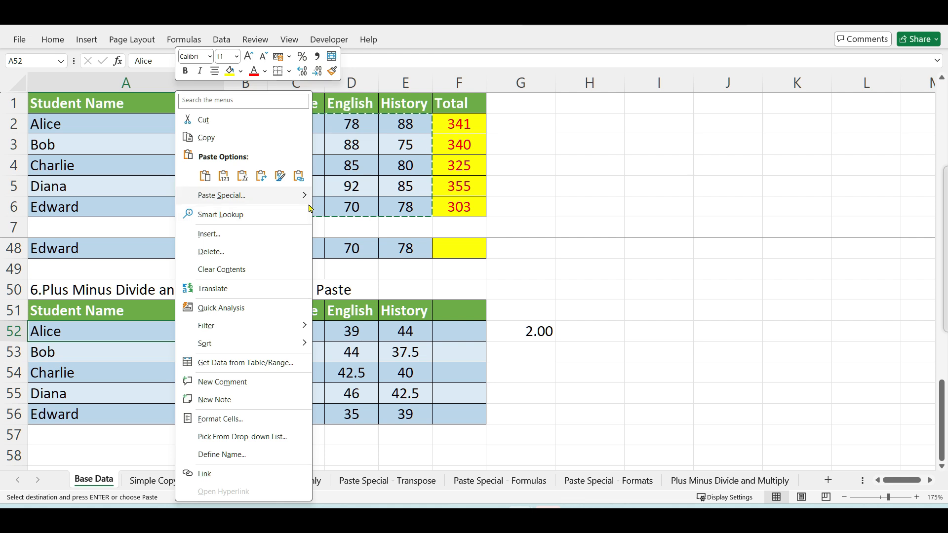
{"action": "mouse_move", "coordinate": [302, 195]}
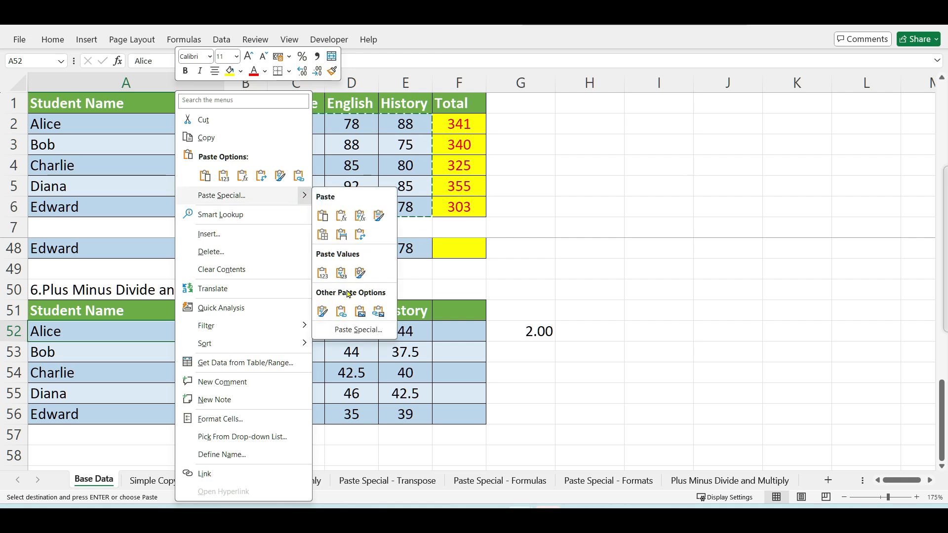
{"action": "left_click", "coordinate": [122, 322]}
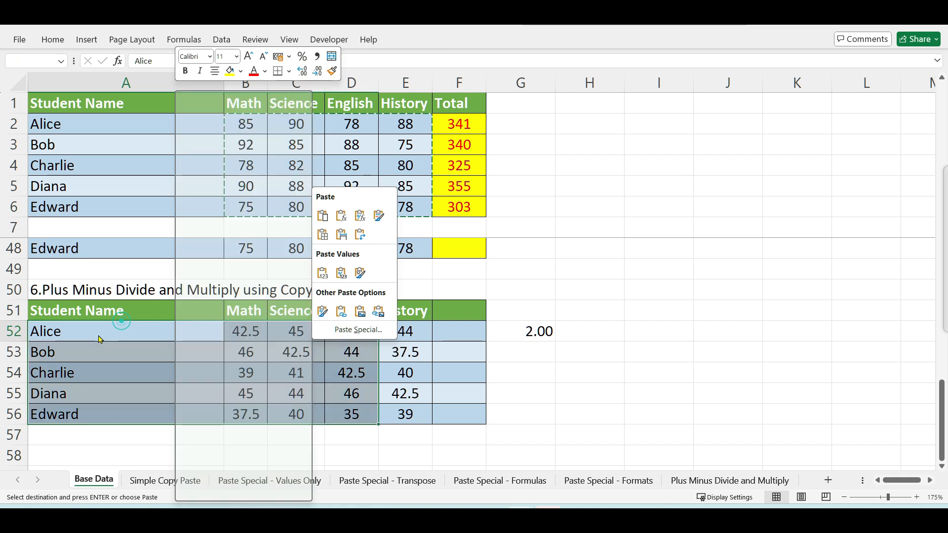
{"action": "left_click", "coordinate": [112, 343]}
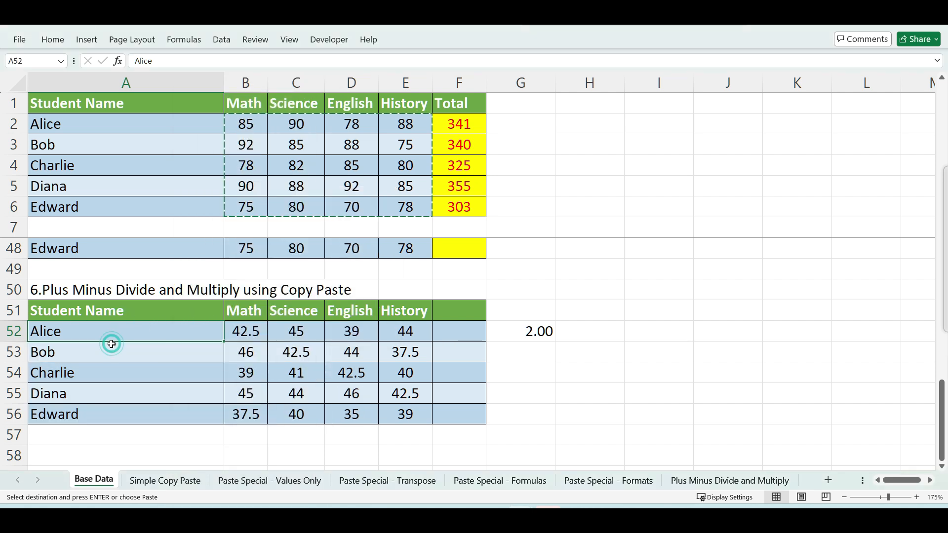
Copy the table A51:F56, paste it as a picture at H51 and move the picture left so it starts in column G.
{"action": "left_click_drag", "start_coordinate": [54, 311], "coordinate": [480, 420]}
{"action": "key", "text": "ctrl+c"}
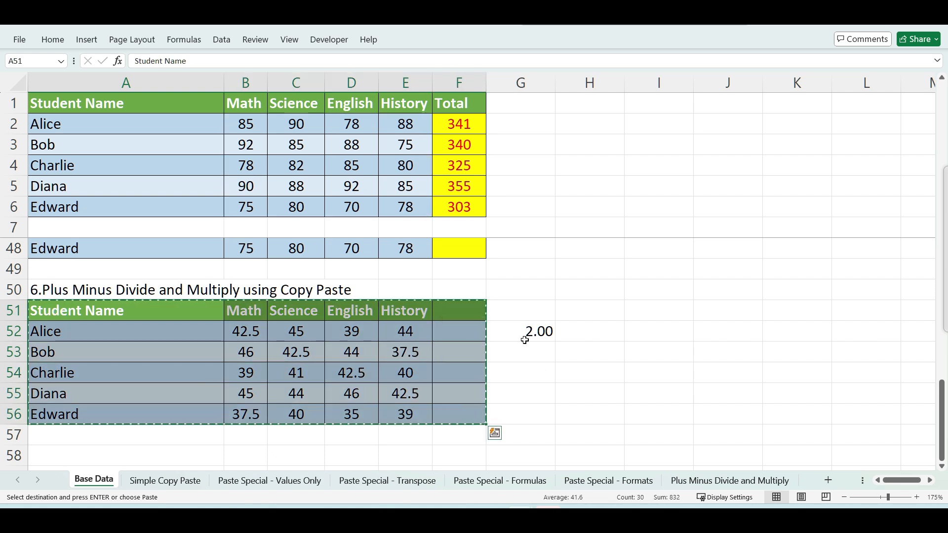
{"action": "left_click", "coordinate": [573, 308]}
{"action": "right_click", "coordinate": [574, 310]}
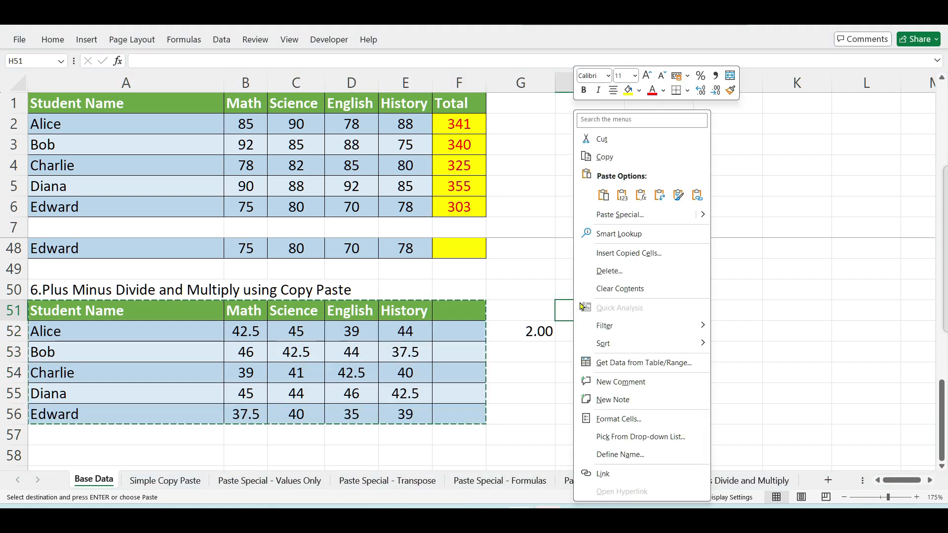
{"action": "left_click", "coordinate": [699, 215]}
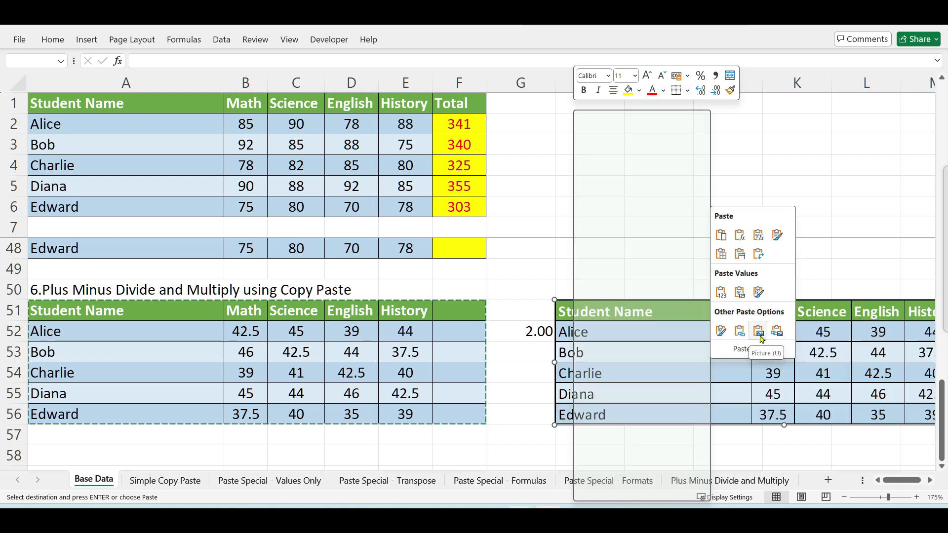
{"action": "left_click", "coordinate": [758, 332]}
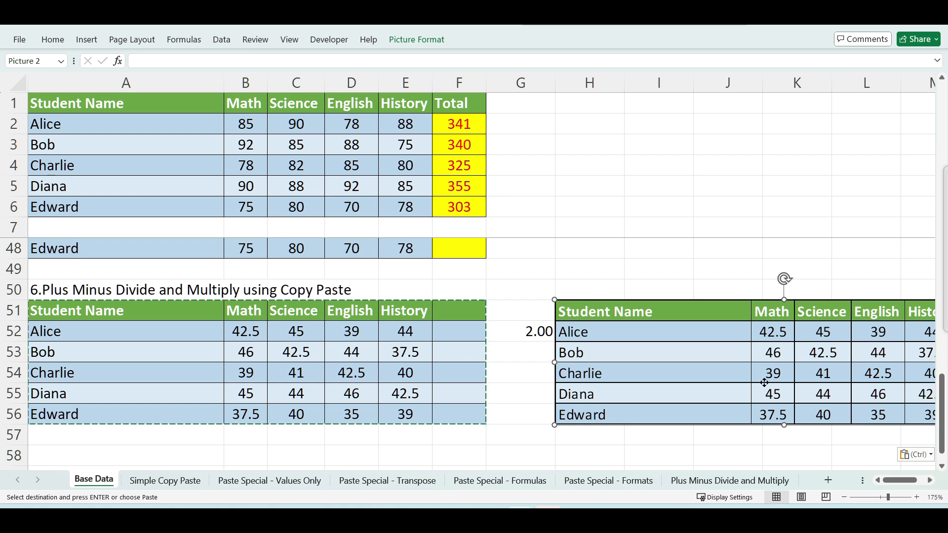
{"action": "left_click_drag", "start_coordinate": [764, 384], "coordinate": [718, 385]}
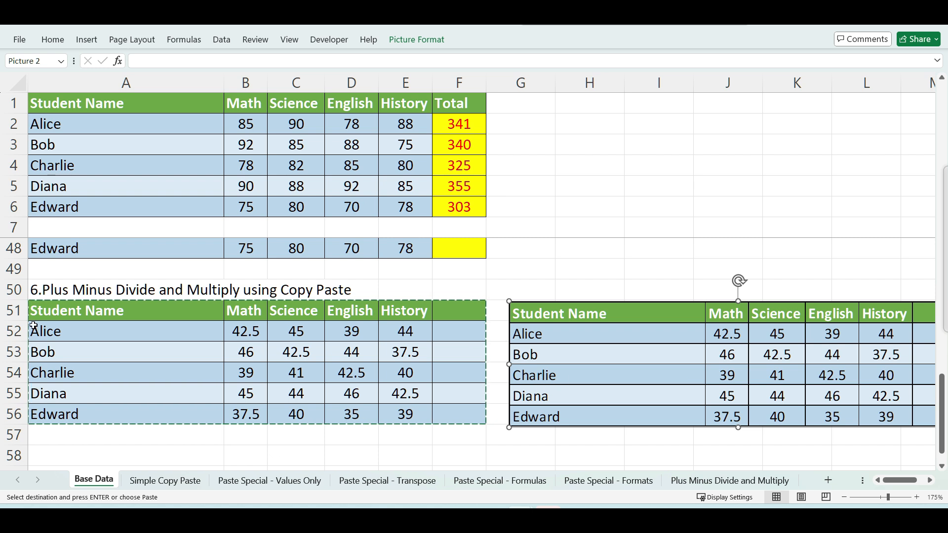
{"action": "left_click_drag", "start_coordinate": [63, 310], "coordinate": [438, 417]}
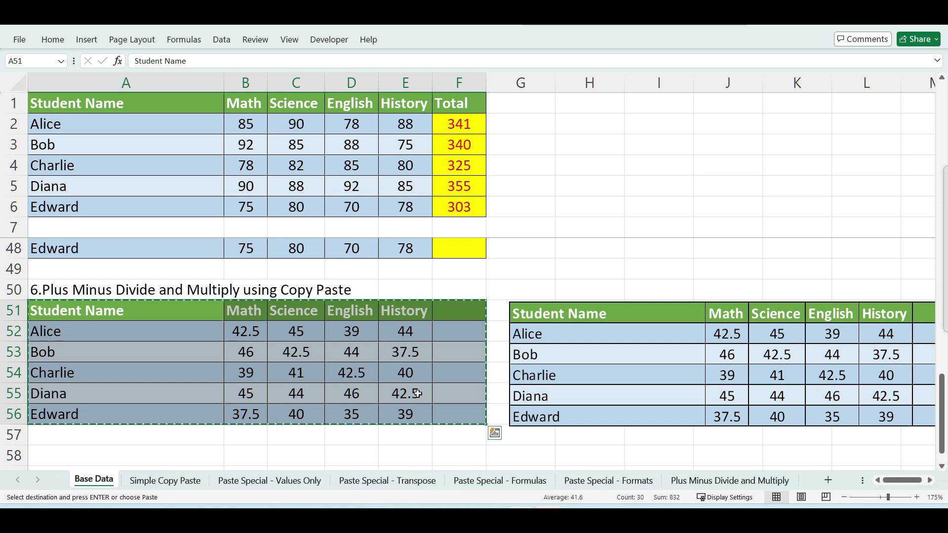
Copy the first student's total in F2 and paste it as a link into I2.
{"action": "left_click", "coordinate": [453, 126]}
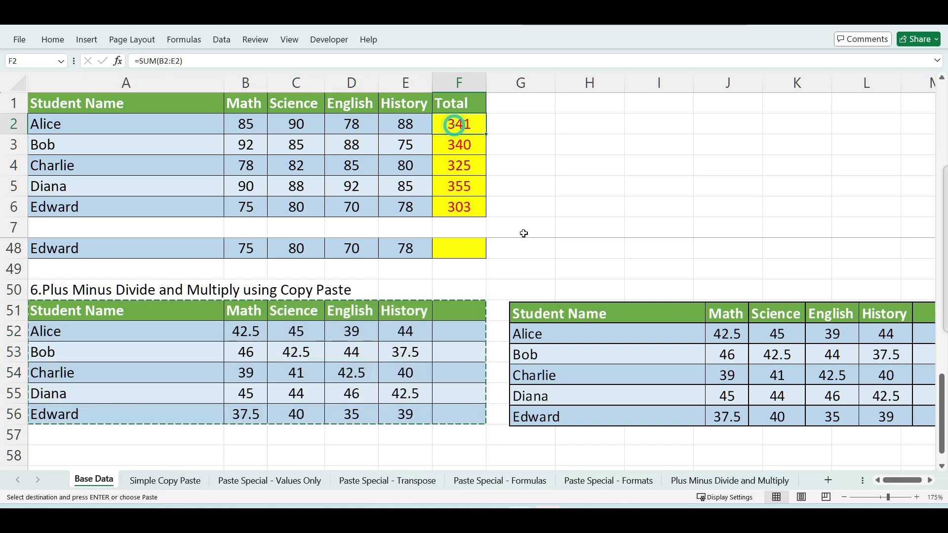
{"action": "key", "text": "ctrl+c"}
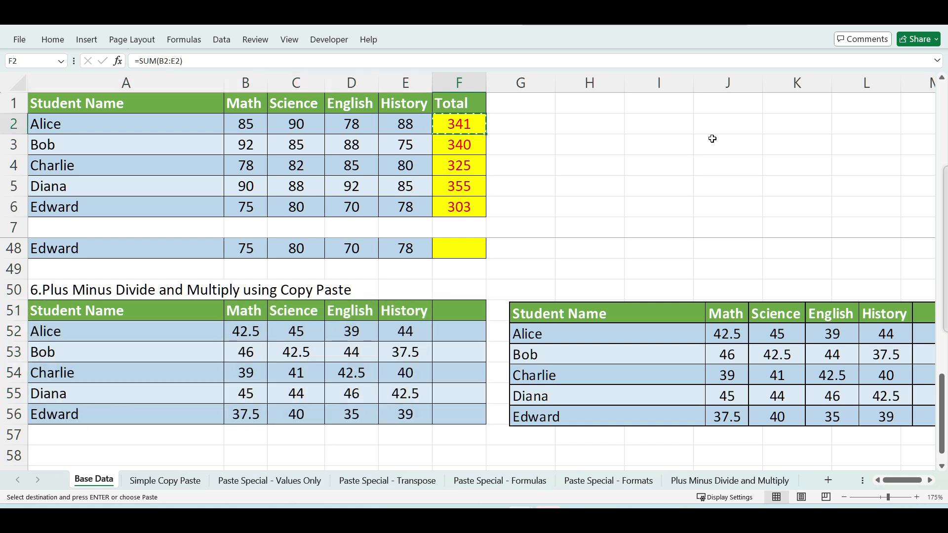
{"action": "left_click", "coordinate": [645, 118]}
{"action": "right_click", "coordinate": [645, 119]}
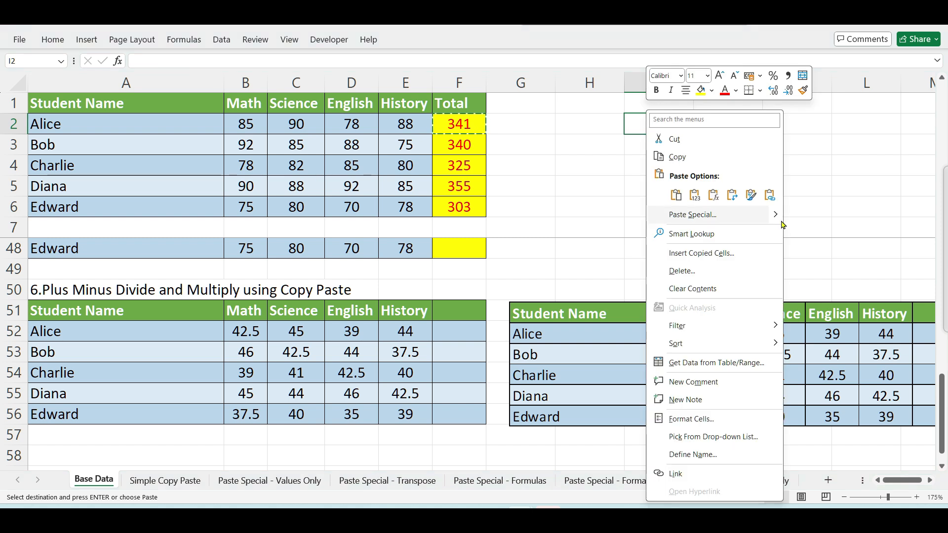
{"action": "mouse_move", "coordinate": [776, 223]}
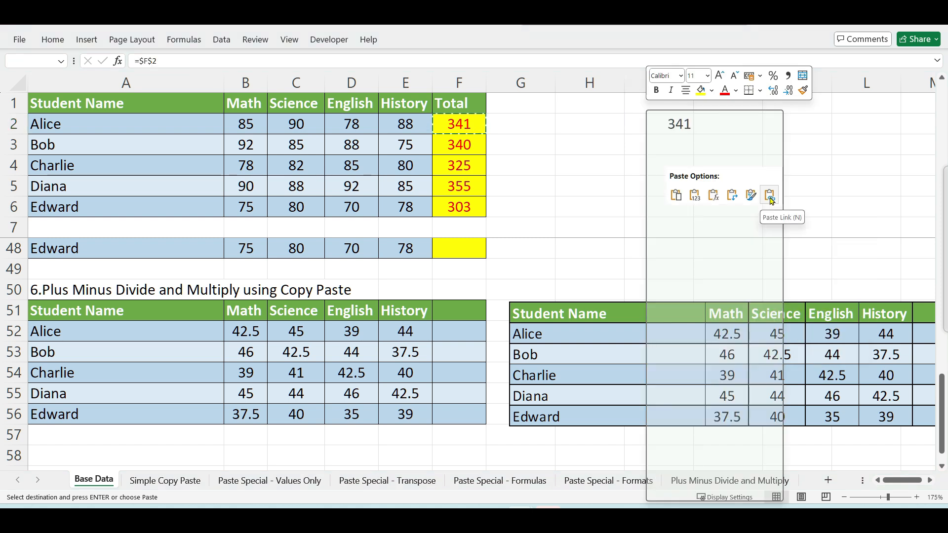
{"action": "left_click", "coordinate": [770, 197]}
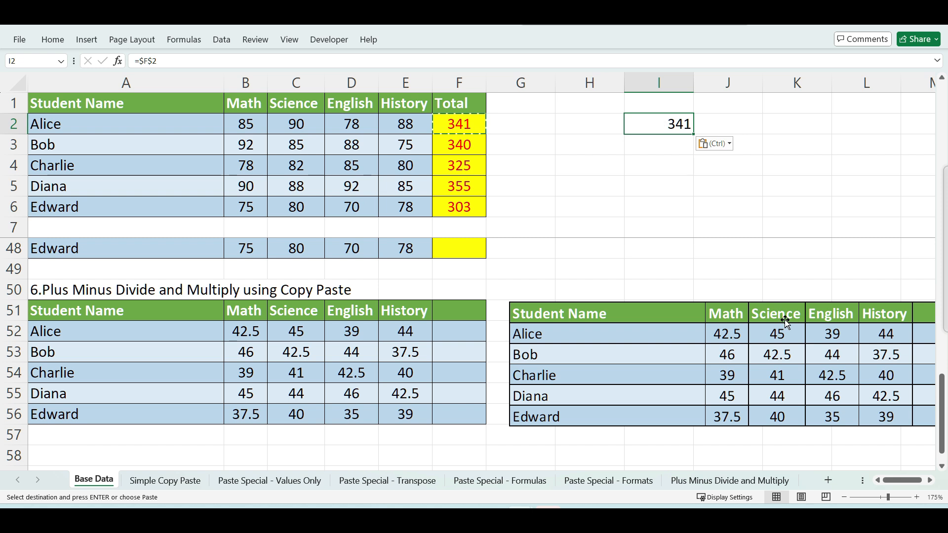
Inspect the linked formula in I2 without changing it.
{"action": "key", "text": "F2"}
{"action": "key", "text": "Escape"}
{"action": "key", "text": "F2"}
{"action": "key", "text": "Escape"}
{"action": "key", "text": "F2"}
{"action": "key", "text": "Escape"}
{"action": "key", "text": "F2"}
{"action": "key", "text": "Escape"}
{"action": "key", "text": "F2"}
{"action": "key", "text": "Escape"}
{"action": "key", "text": "F2"}
{"action": "key", "text": "Escape"}
{"action": "key", "text": "F2"}
{"action": "key", "text": "Escape"}
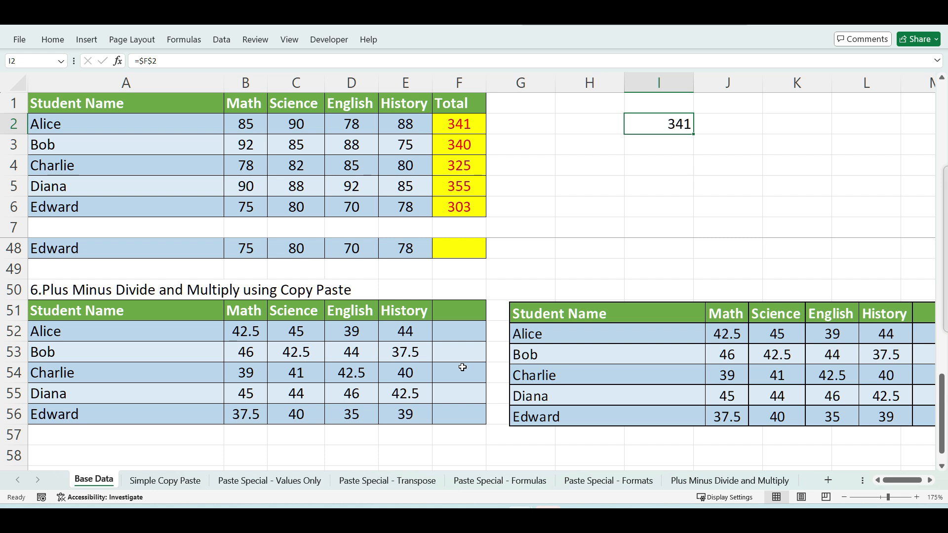
Enter 10 in H50 above the picture and copy that cell.
{"action": "left_click_drag", "start_coordinate": [245, 331], "coordinate": [400, 415]}
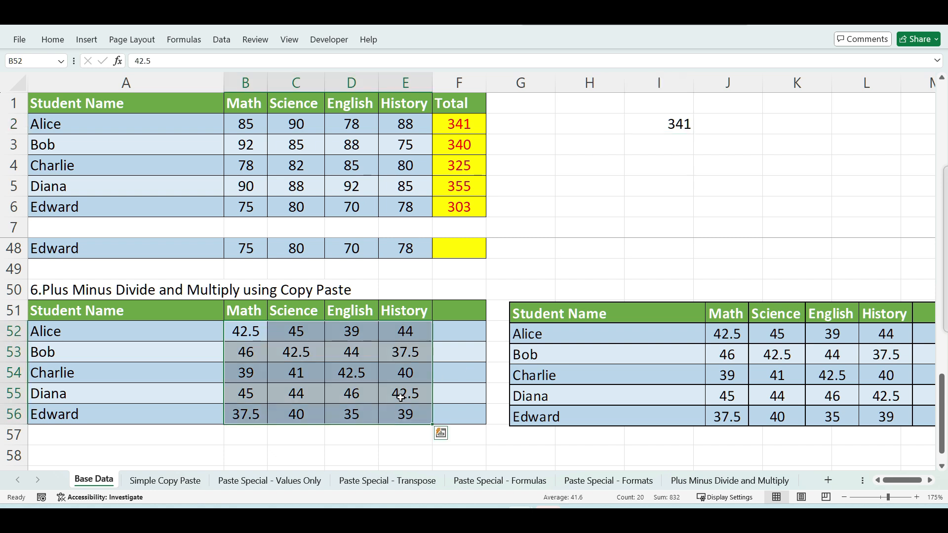
{"action": "left_click", "coordinate": [578, 295]}
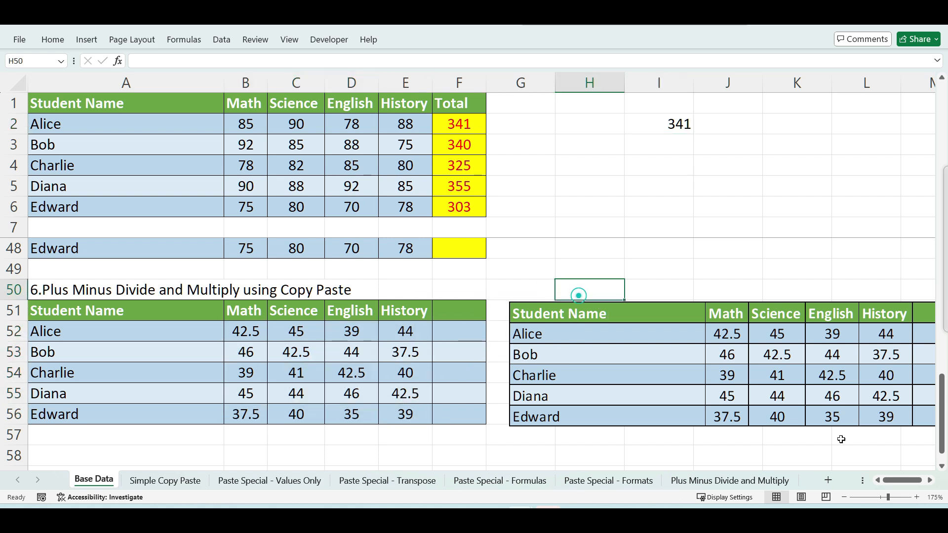
{"action": "type", "text": "10"}
{"action": "key", "text": "Return"}
{"action": "key", "text": "Up"}
{"action": "key", "text": "ctrl+c"}
Subtract the copied value from the marks in B52:E56 using Paste Special with Values and the Subtract operation.
{"action": "left_click", "coordinate": [247, 336]}
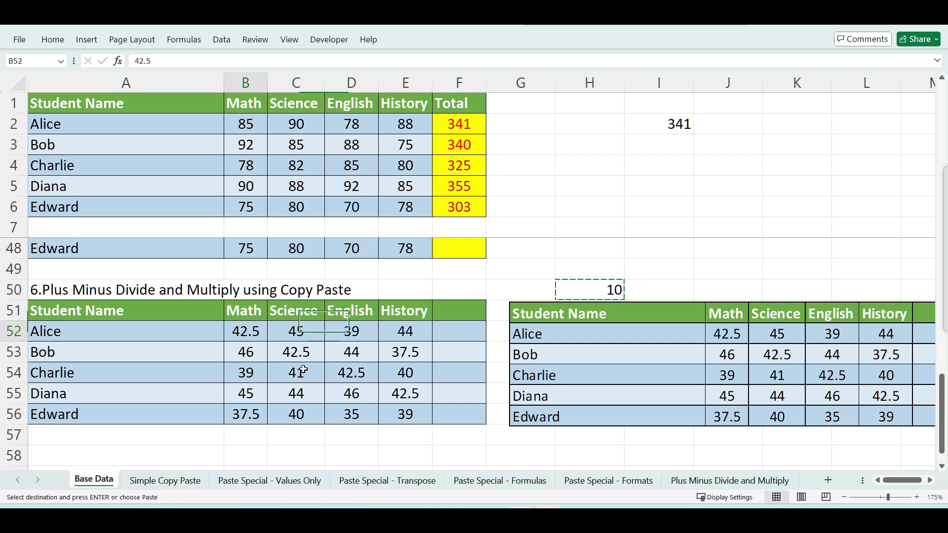
{"action": "left_click_drag", "start_coordinate": [303, 370], "coordinate": [417, 421]}
{"action": "key", "text": "ctrl+alt+v"}
{"action": "key", "text": "v"}
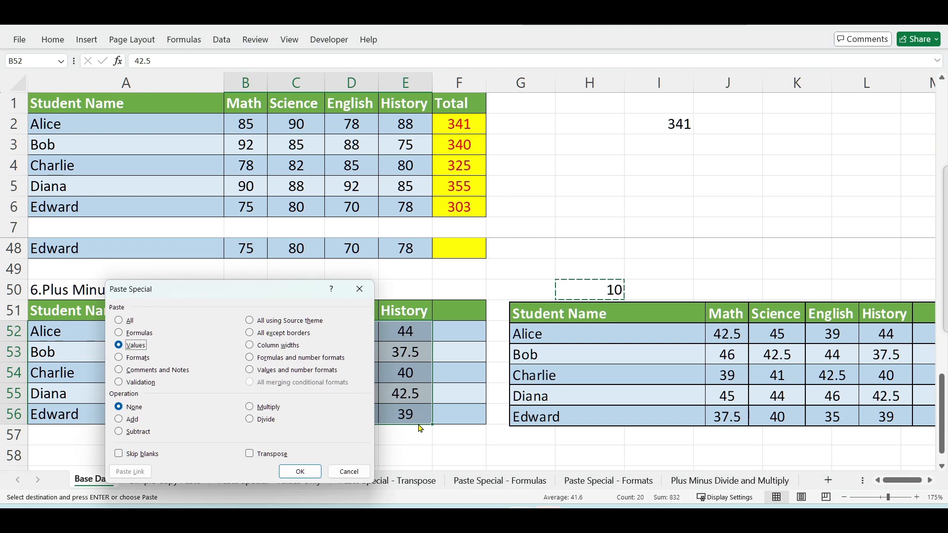
{"action": "left_click", "coordinate": [148, 433]}
{"action": "left_click", "coordinate": [296, 472]}
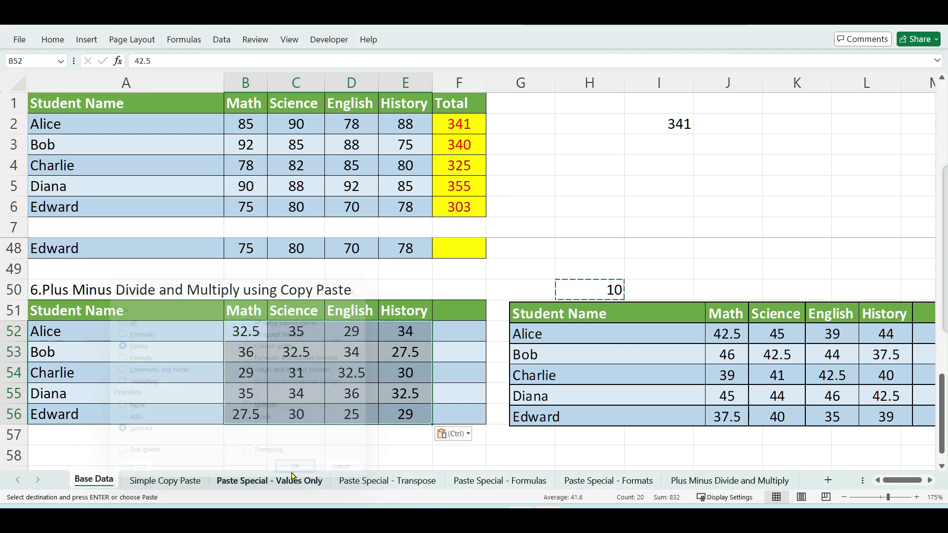
Enter 20 in I50.
{"action": "left_click_drag", "start_coordinate": [240, 333], "coordinate": [399, 410]}
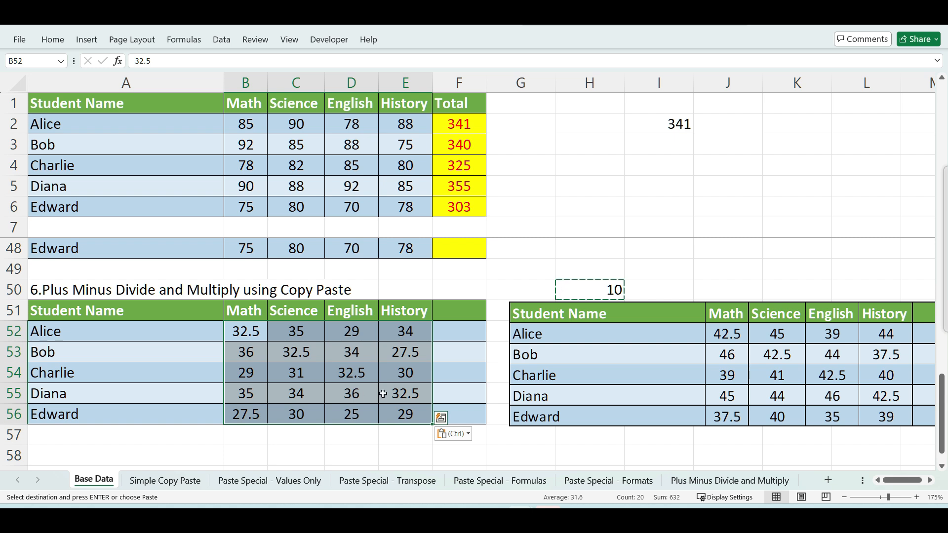
{"action": "left_click", "coordinate": [654, 291]}
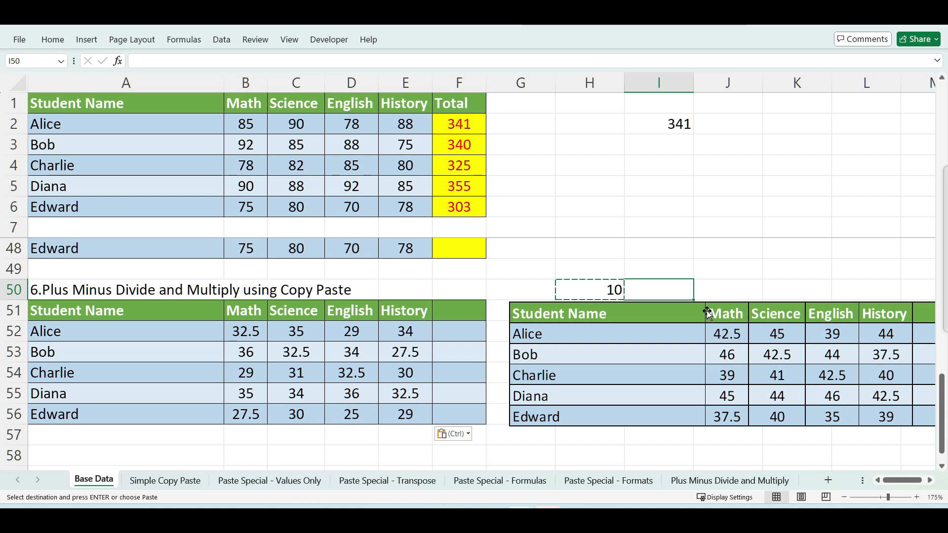
{"action": "type", "text": "20"}
{"action": "key", "text": "Return"}
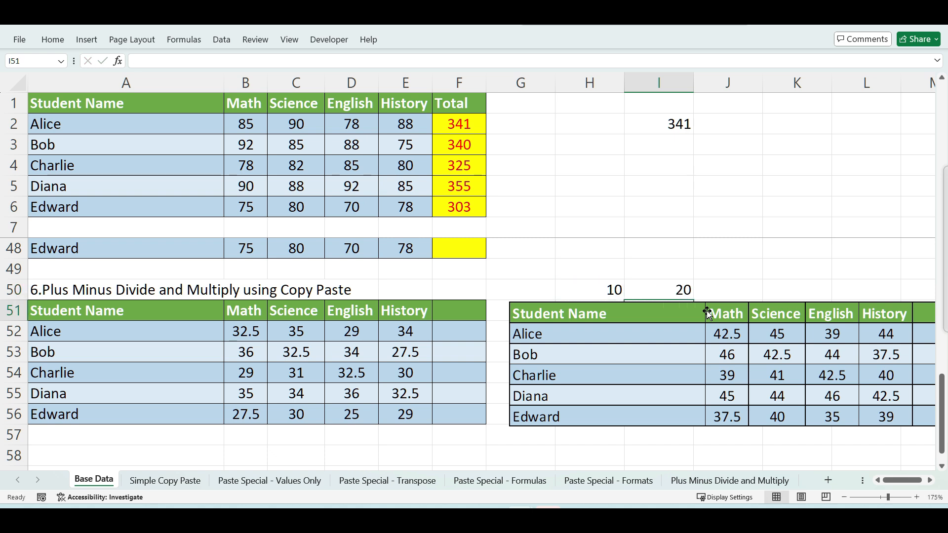
Copy I50 and add its value to the marks in B52:E56 using Paste Special with Values and the Add operation.
{"action": "key", "text": "Up"}
{"action": "key", "text": "ctrl+c"}
{"action": "left_click", "coordinate": [250, 331]}
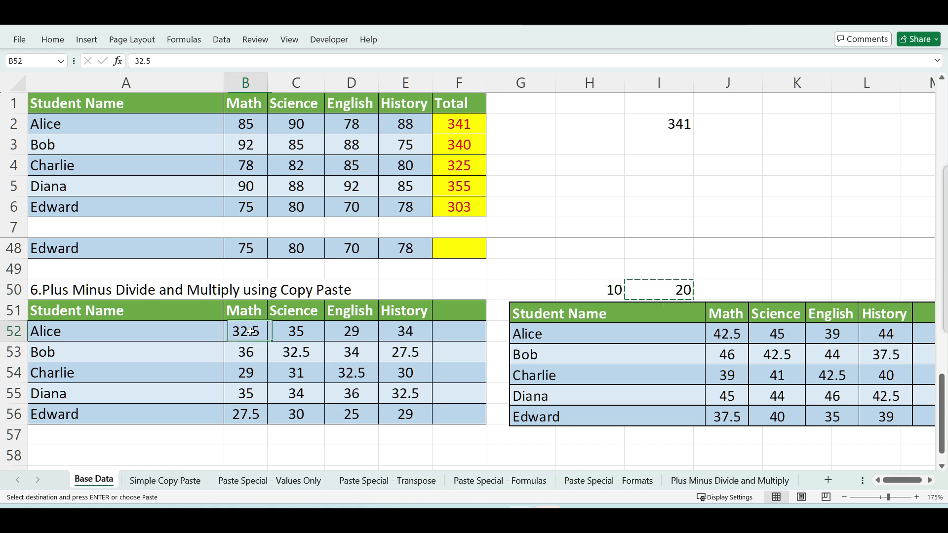
{"action": "left_click_drag", "start_coordinate": [250, 332], "coordinate": [403, 408]}
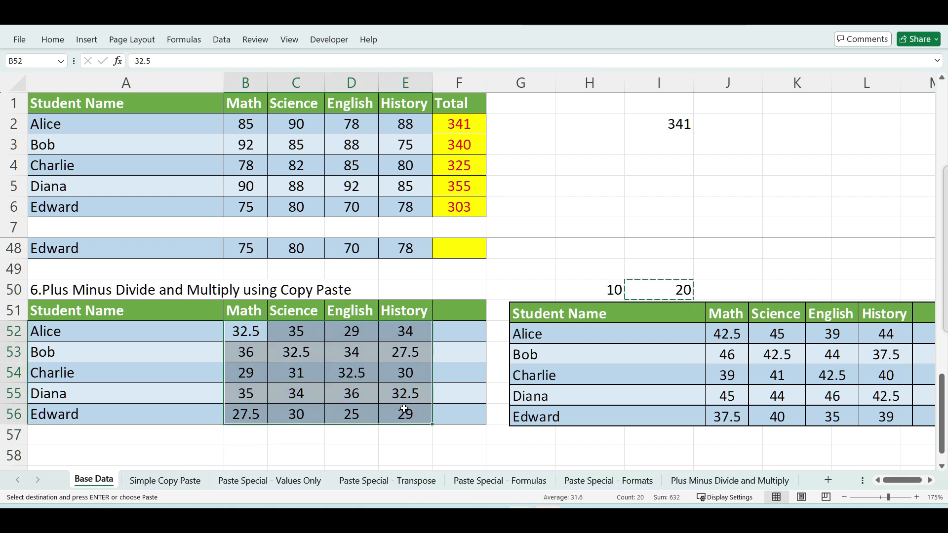
{"action": "key", "text": "ctrl+alt+v"}
{"action": "key", "text": "v"}
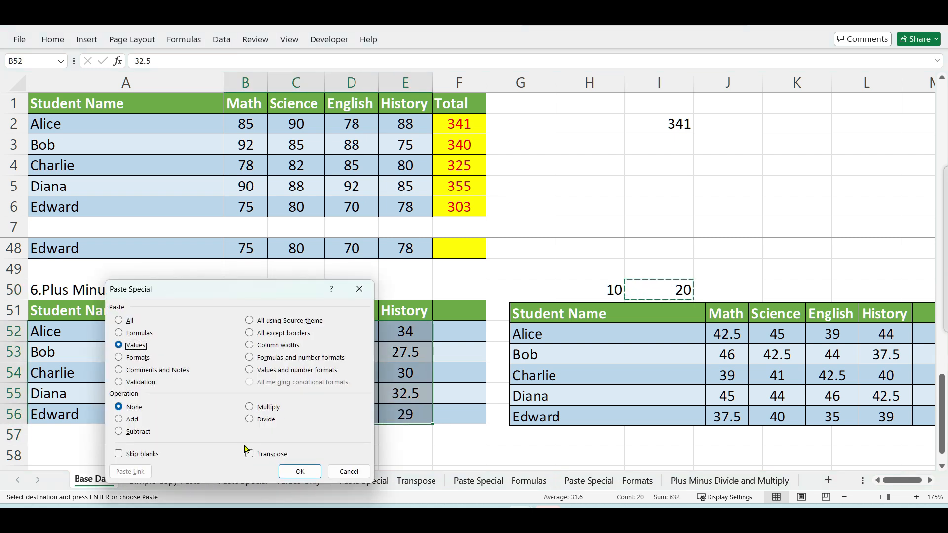
{"action": "left_click", "coordinate": [127, 418]}
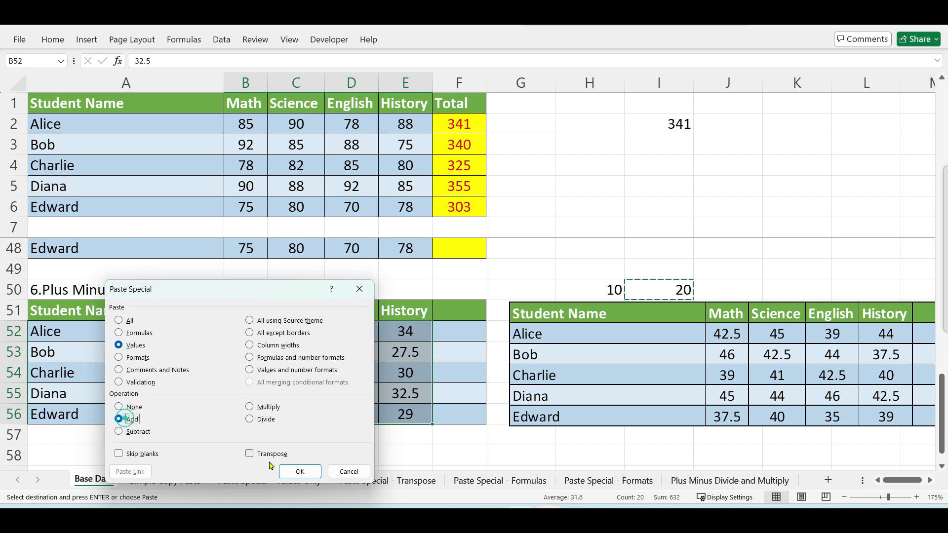
{"action": "left_click", "coordinate": [300, 472]}
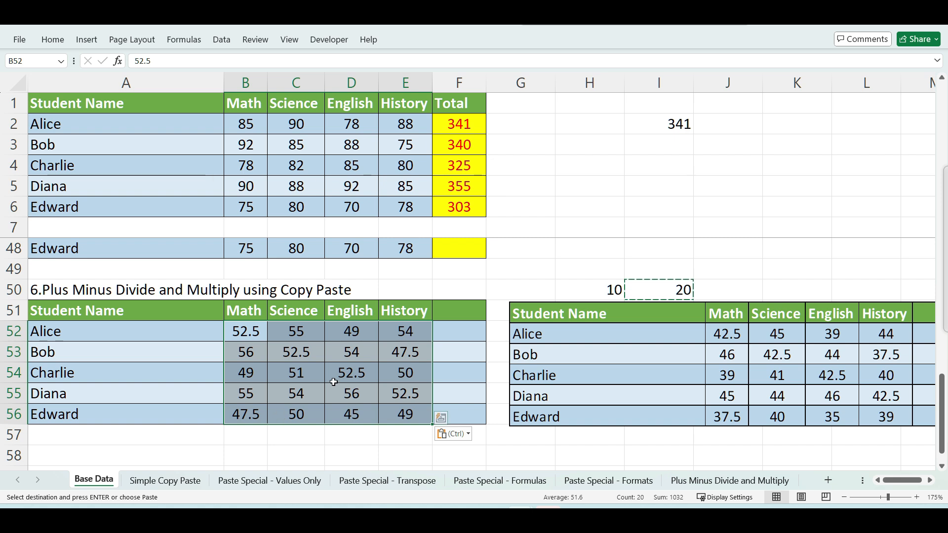
Enter 2 in J50 and copy that cell.
{"action": "left_click", "coordinate": [714, 290]}
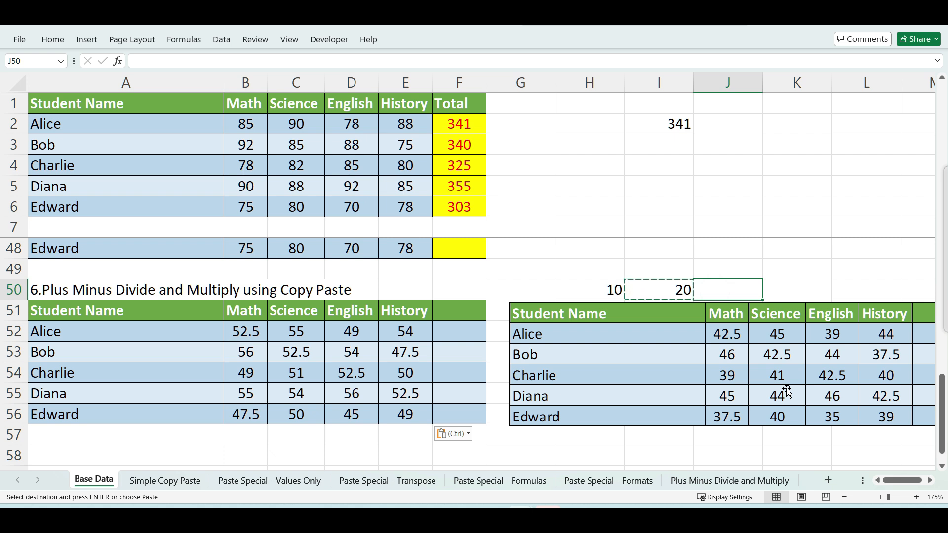
{"action": "type", "text": "2"}
{"action": "key", "text": "Return"}
{"action": "key", "text": "Up"}
{"action": "key", "text": "ctrl+c"}
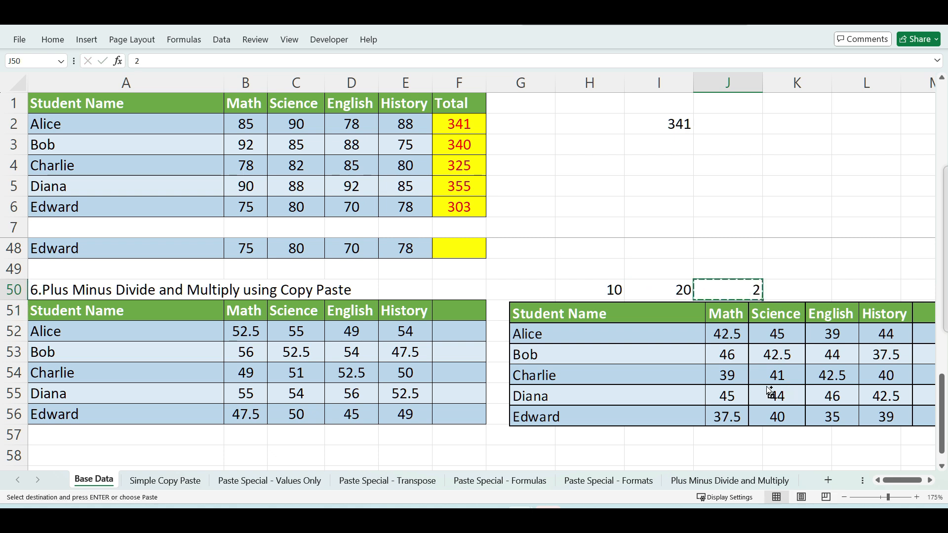
Multiply the marks in B52:E56 by the copied value using Paste Special with Values and the Multiply operation.
{"action": "left_click_drag", "start_coordinate": [245, 329], "coordinate": [414, 410]}
{"action": "key", "text": "ctrl+alt+v"}
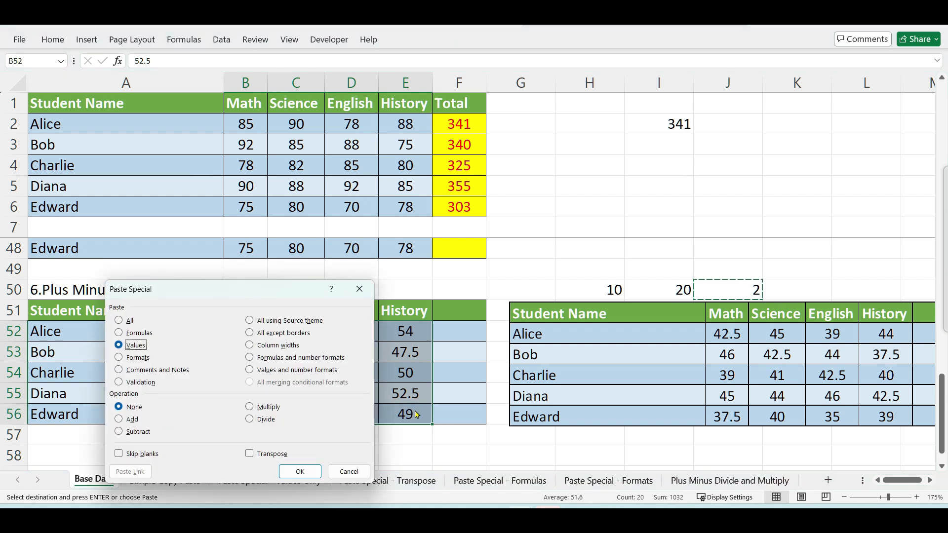
{"action": "left_click", "coordinate": [257, 419]}
{"action": "left_click", "coordinate": [273, 408]}
{"action": "left_click", "coordinate": [299, 471]}
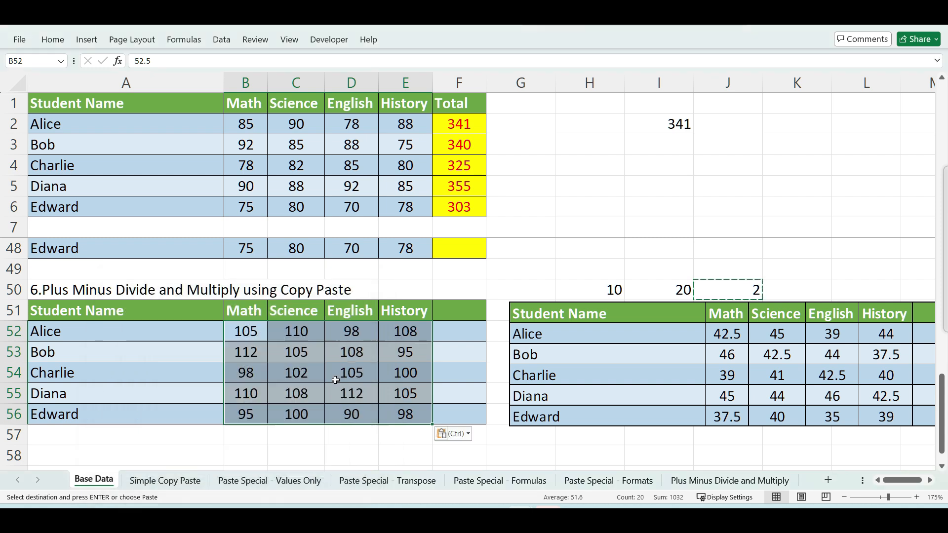
{"action": "left_click_drag", "start_coordinate": [246, 331], "coordinate": [404, 410]}
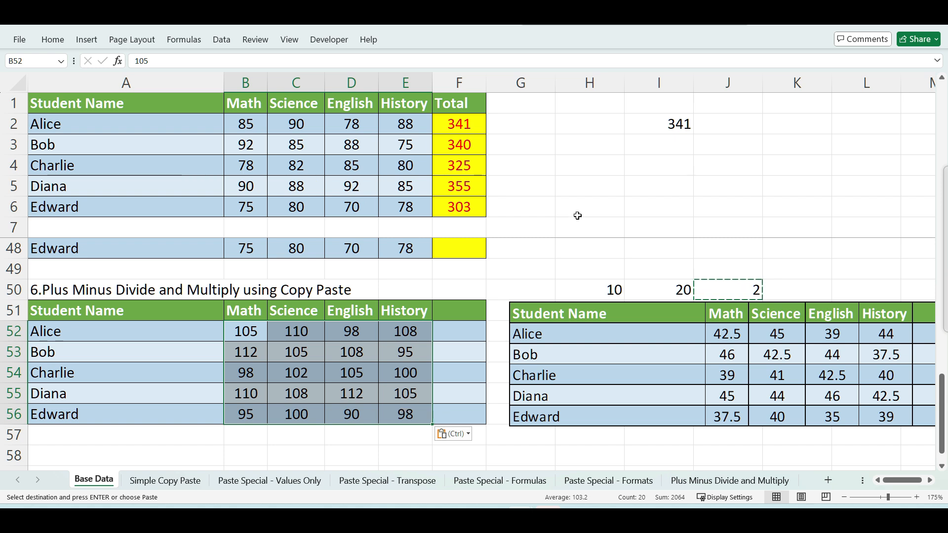
{"action": "right_click", "coordinate": [582, 186]}
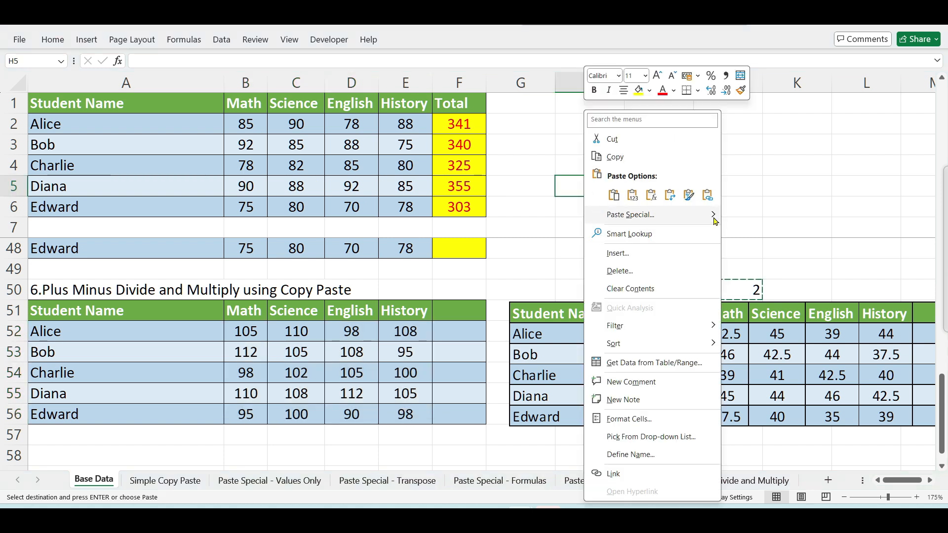
{"action": "mouse_move", "coordinate": [714, 218]}
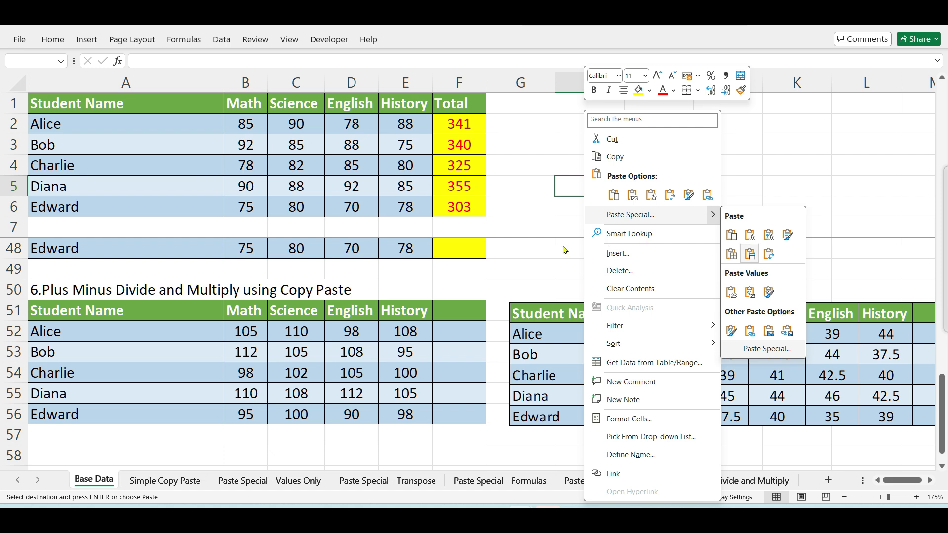
{"action": "left_click", "coordinate": [541, 269]}
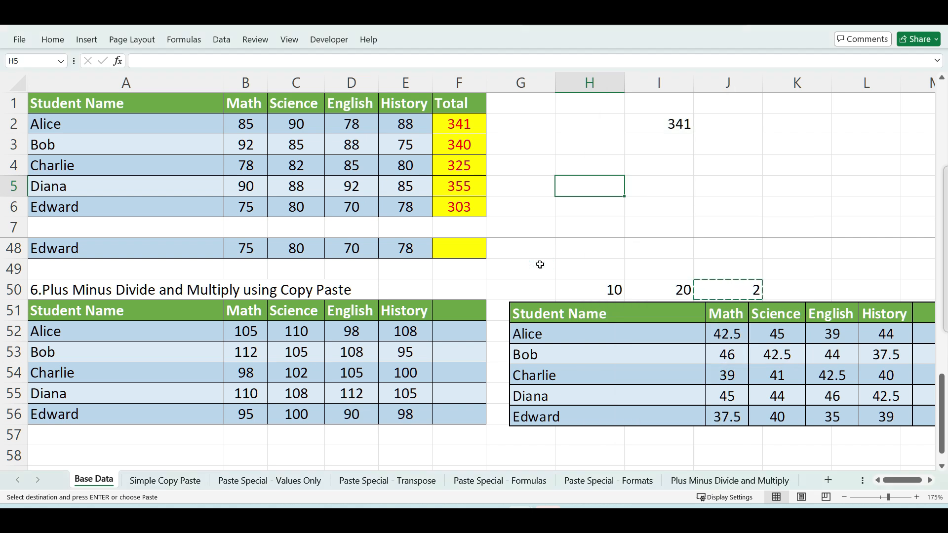